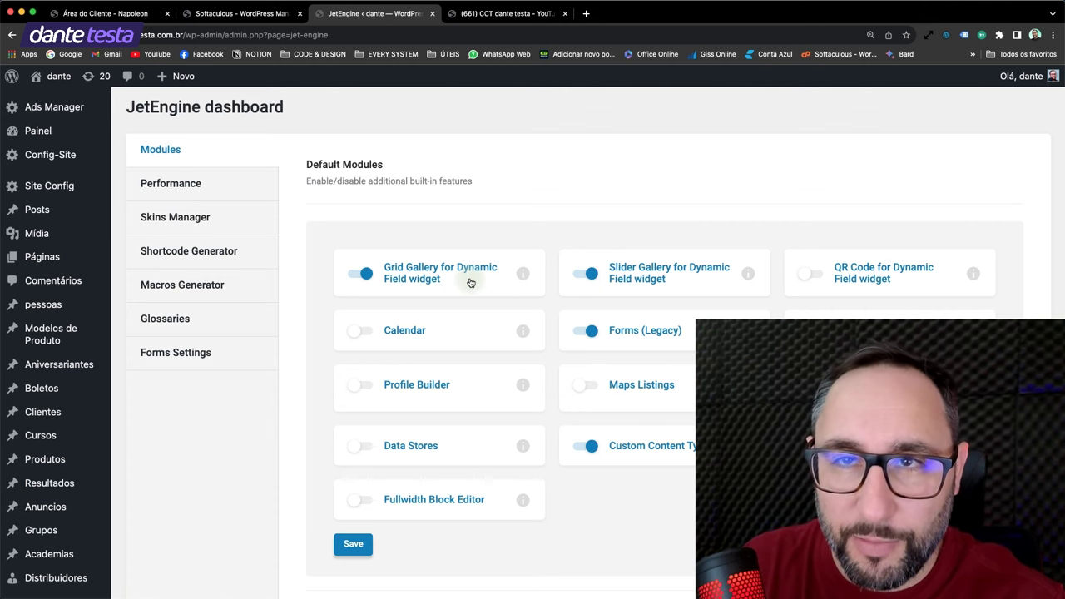
scroll(249, 269, down, 7)
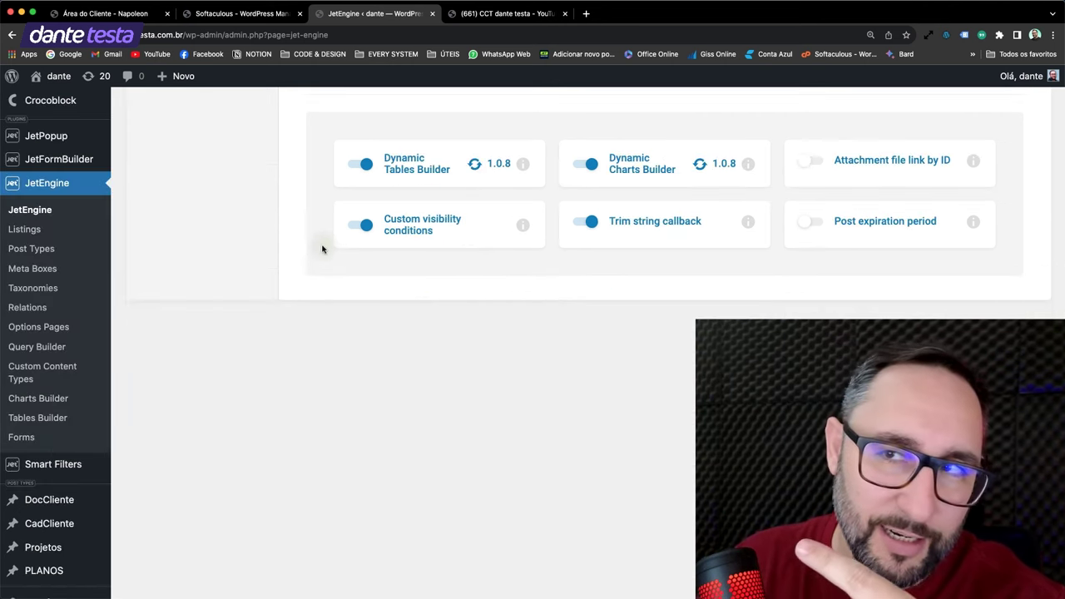
scroll(318, 254, up, 1)
scroll(318, 252, up, 5)
scroll(268, 266, down, 6)
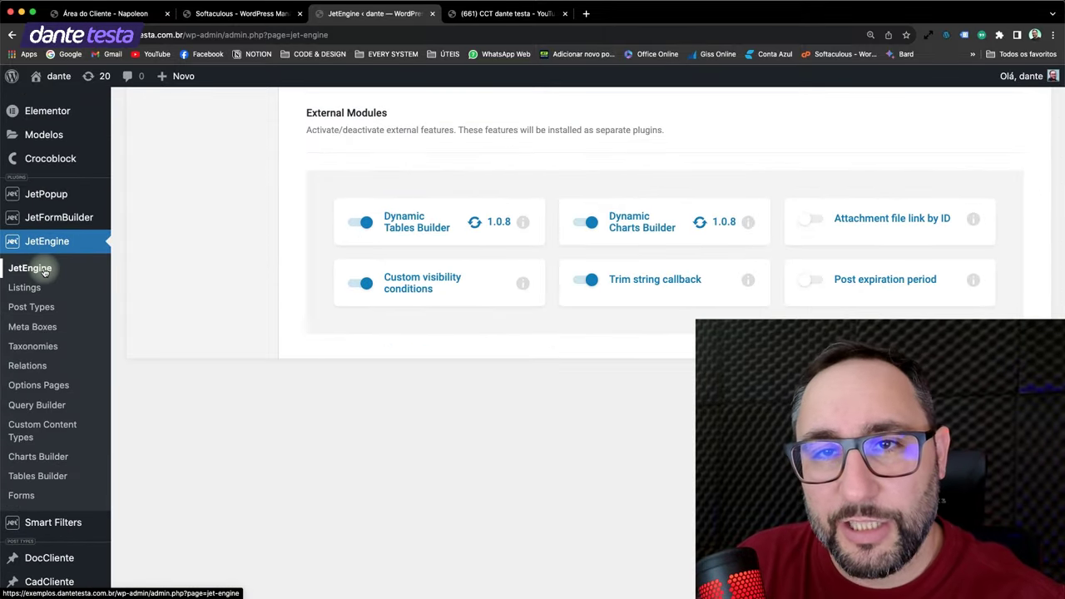
scroll(244, 307, up, 10)
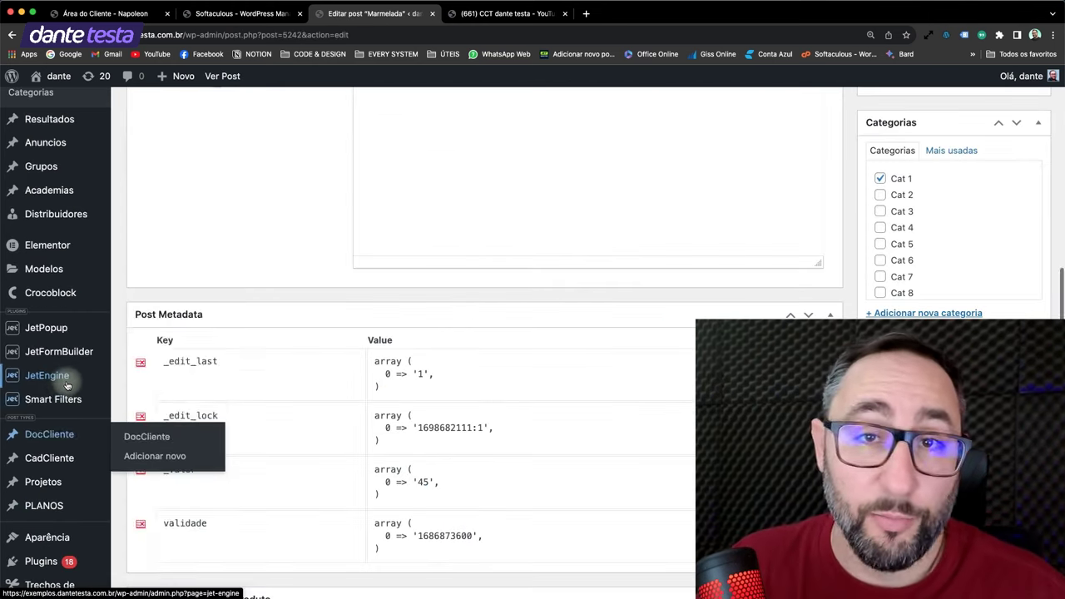
Start a new JetEngine custom post type named TESTE with the slug teste.
mouse_move(59, 376)
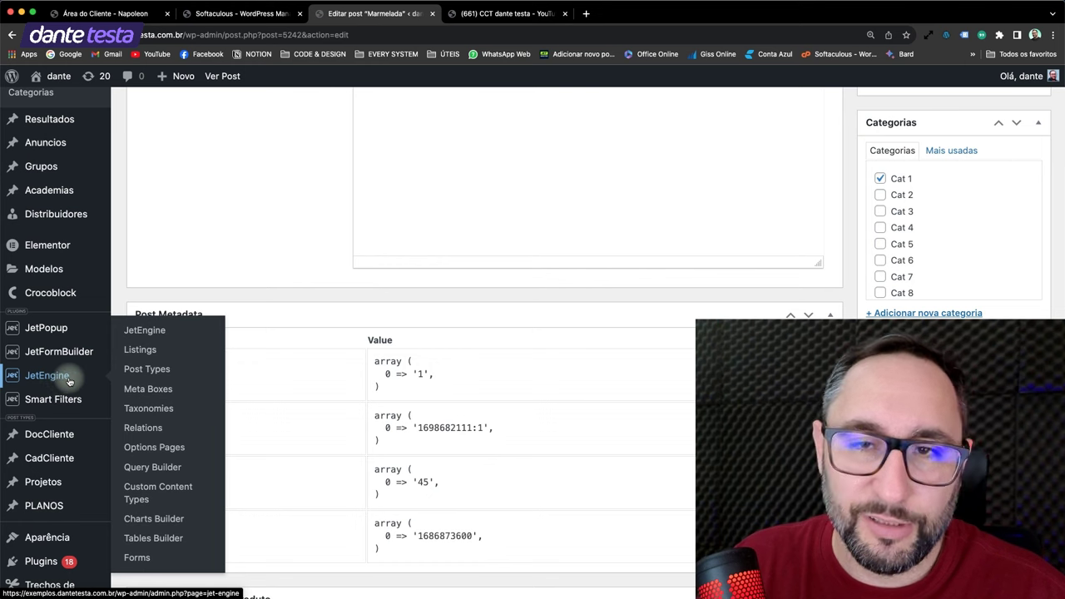
click(153, 374)
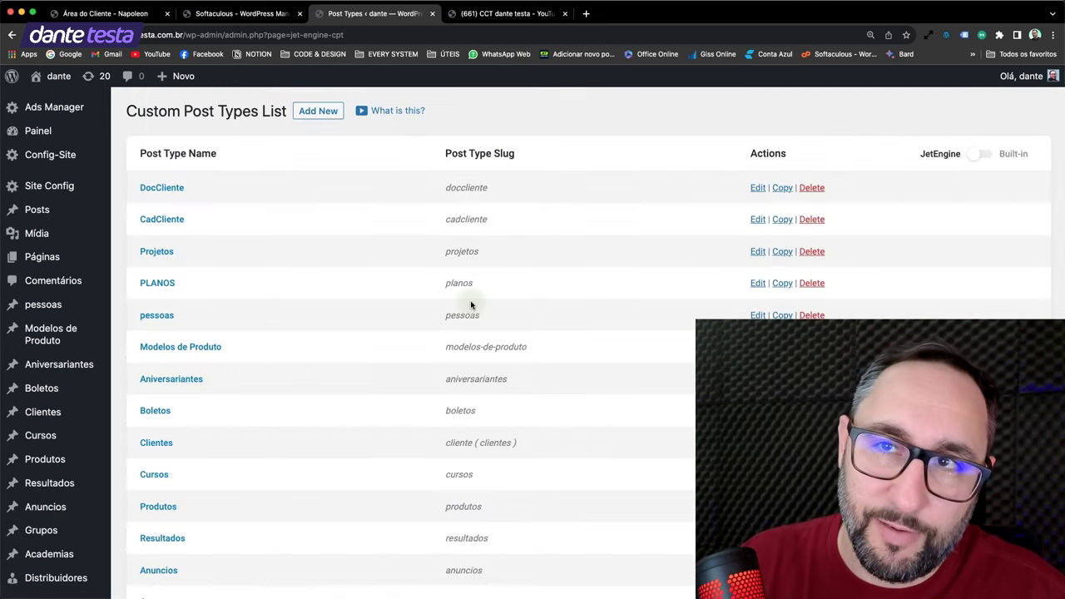
click(319, 111)
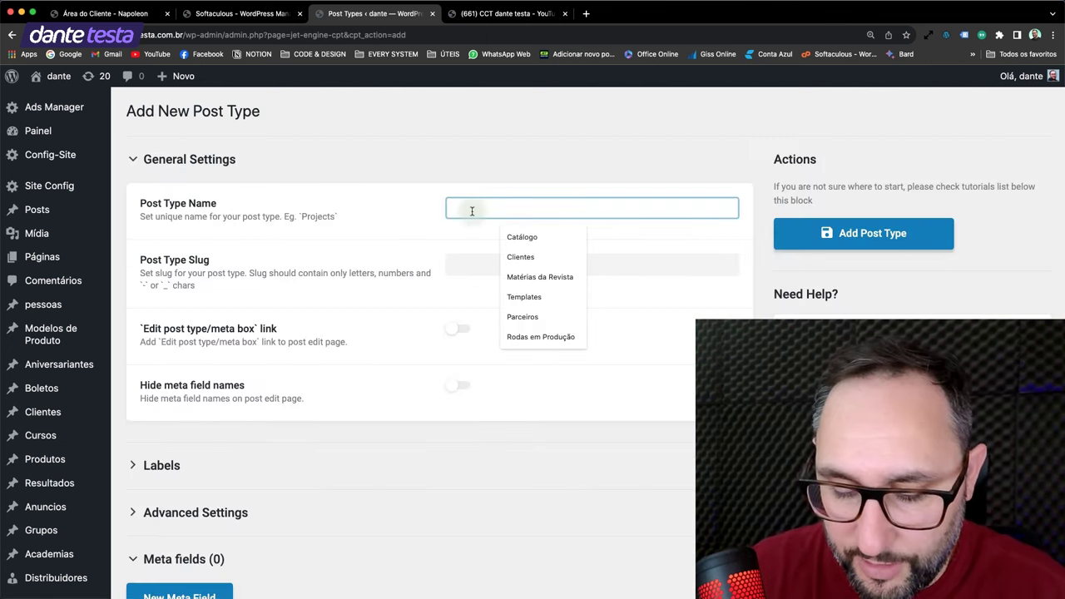
text(TESTE)
click(461, 264)
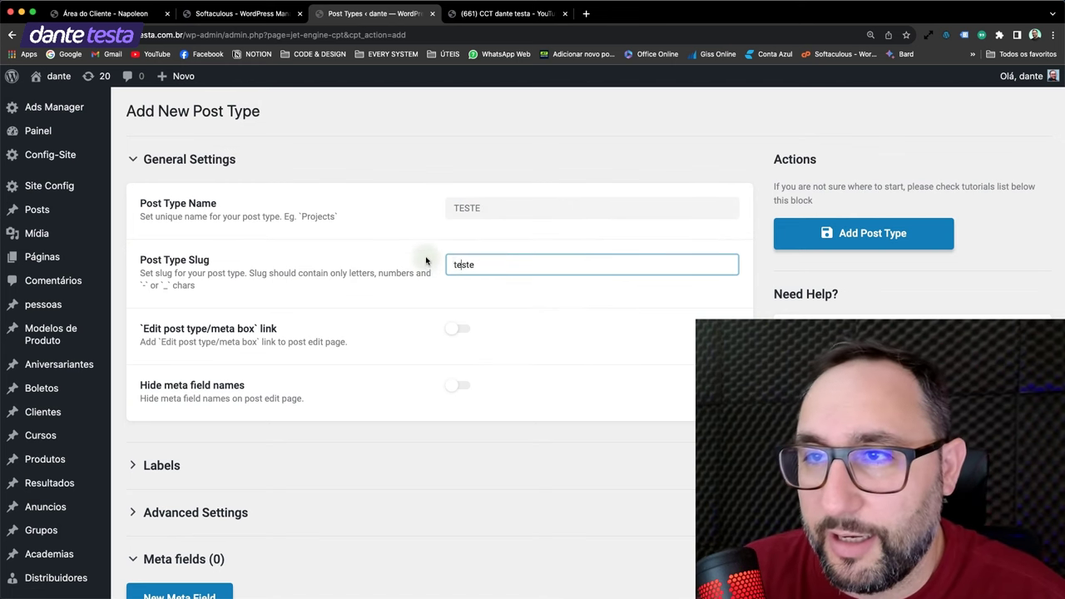
Remove Editor from the supported features in the post type's advanced settings.
scroll(461, 304, down, 3)
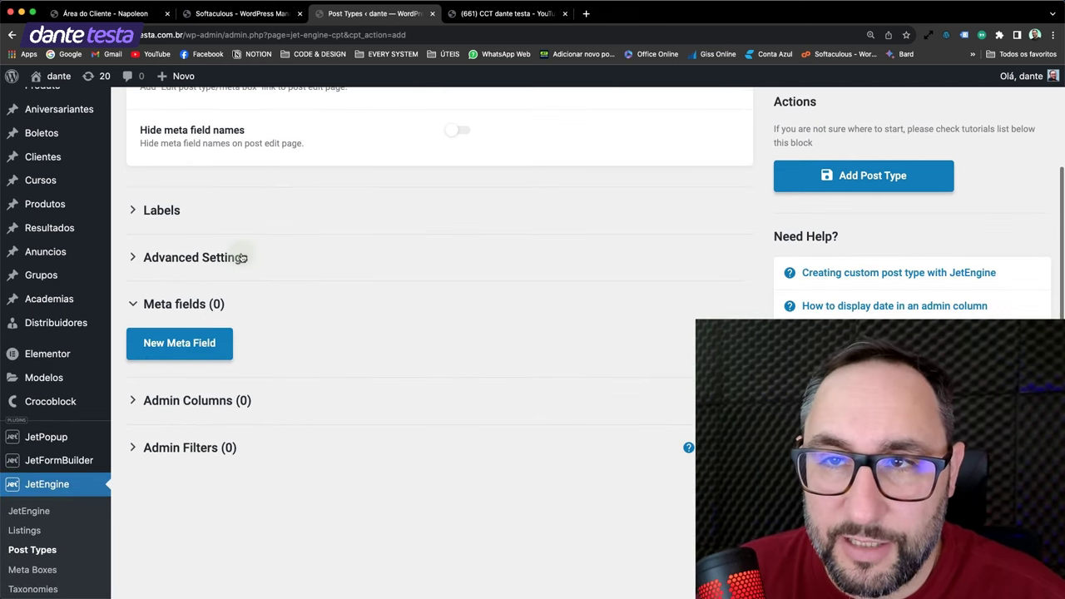
click(240, 259)
scroll(359, 407, down, 5)
scroll(360, 406, down, 10)
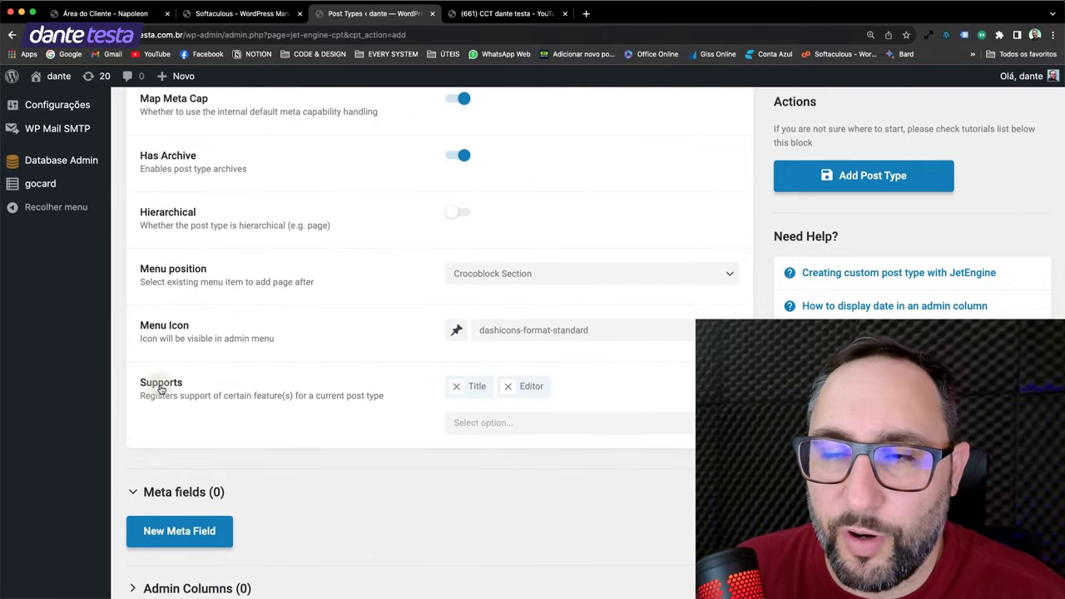
click(508, 387)
Add a meta field labelled Galeria with the name/ID _galeria to the post type.
scroll(308, 423, down, 3)
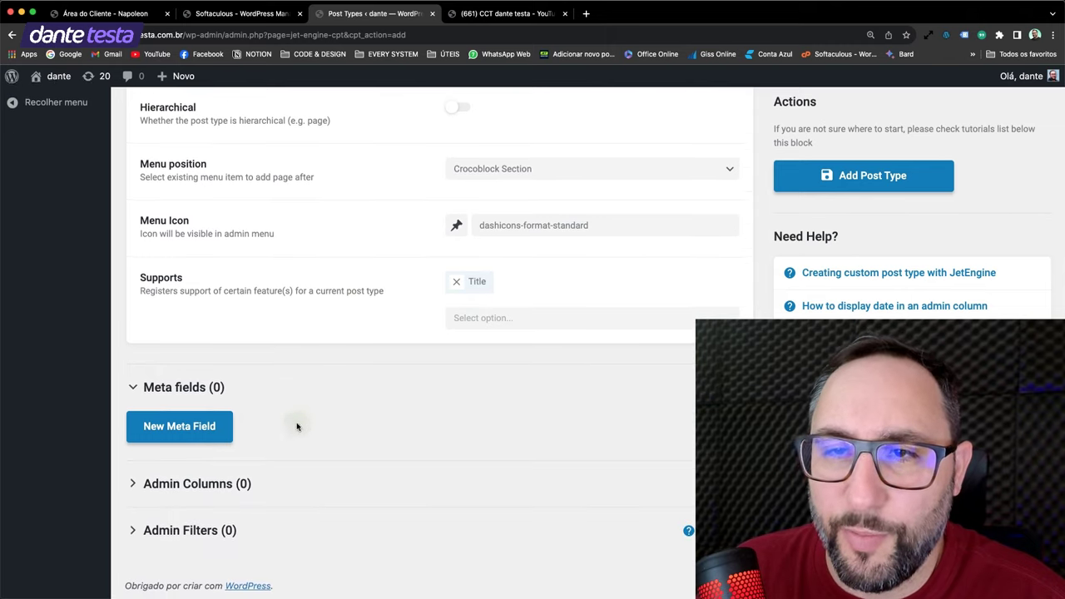
click(209, 427)
scroll(416, 398, down, 2)
click(481, 405)
text(Galeria)
scroll(480, 405, down, 5)
click(461, 276)
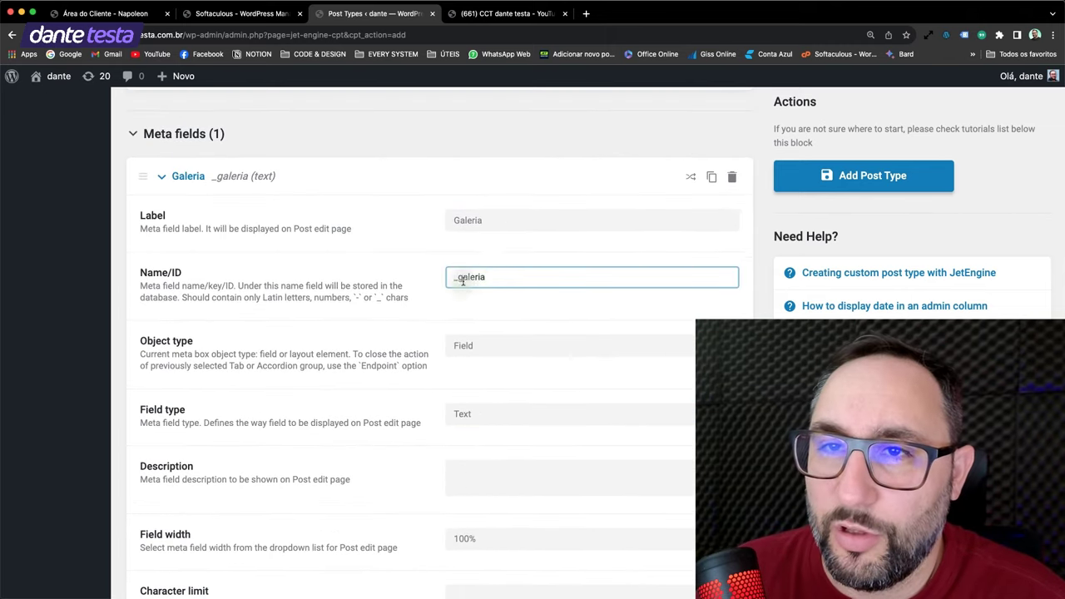
double_click(452, 278)
click(450, 300)
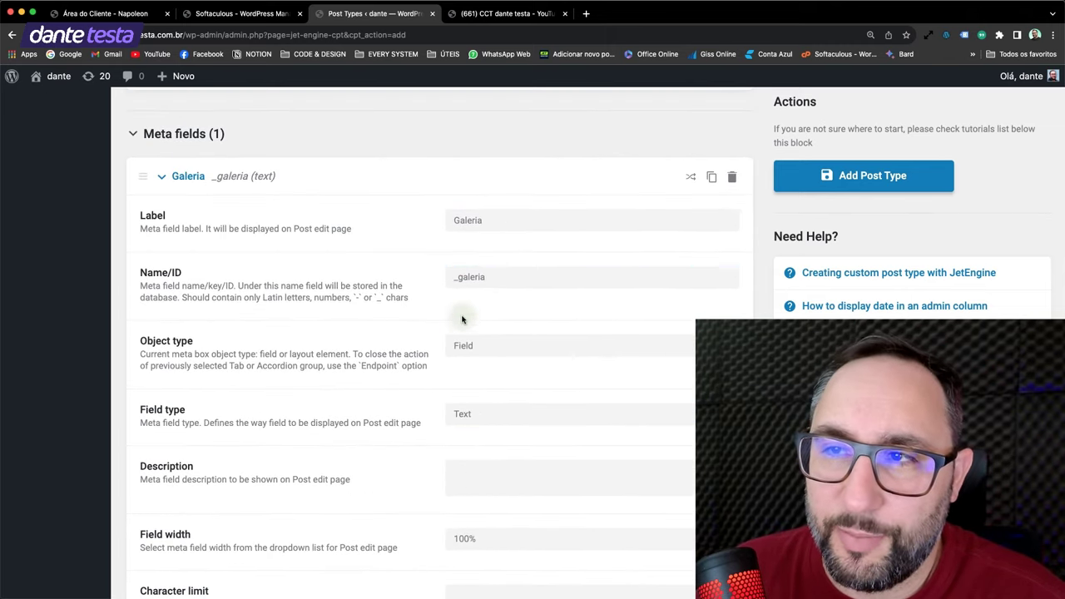
Set the Galeria field's type to Gallery with Media ID as value format, and save the new post type.
scroll(459, 320, down, 2)
click(462, 352)
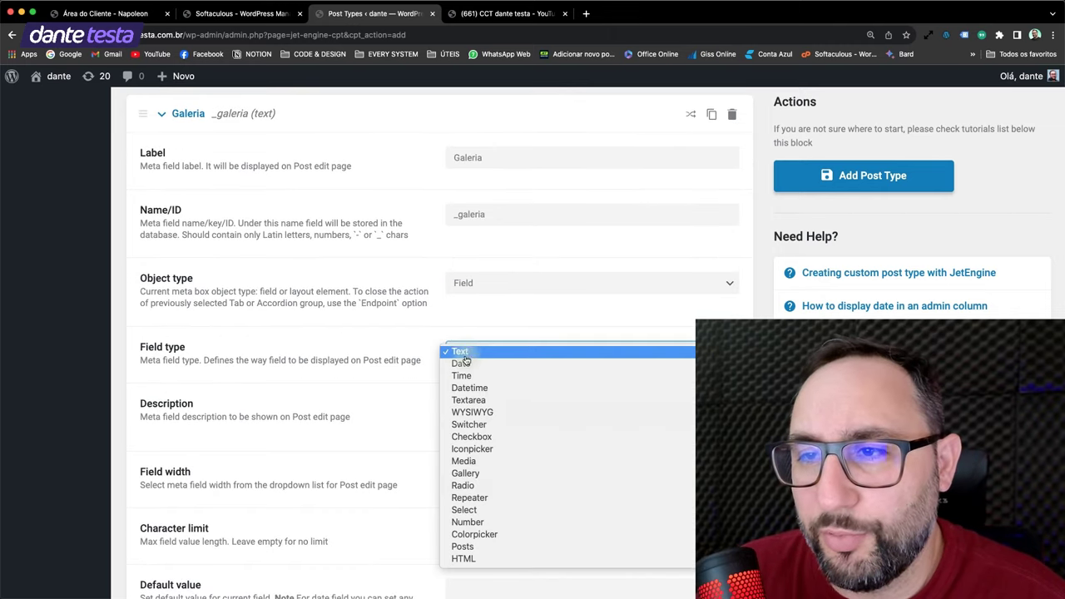
click(486, 473)
click(457, 409)
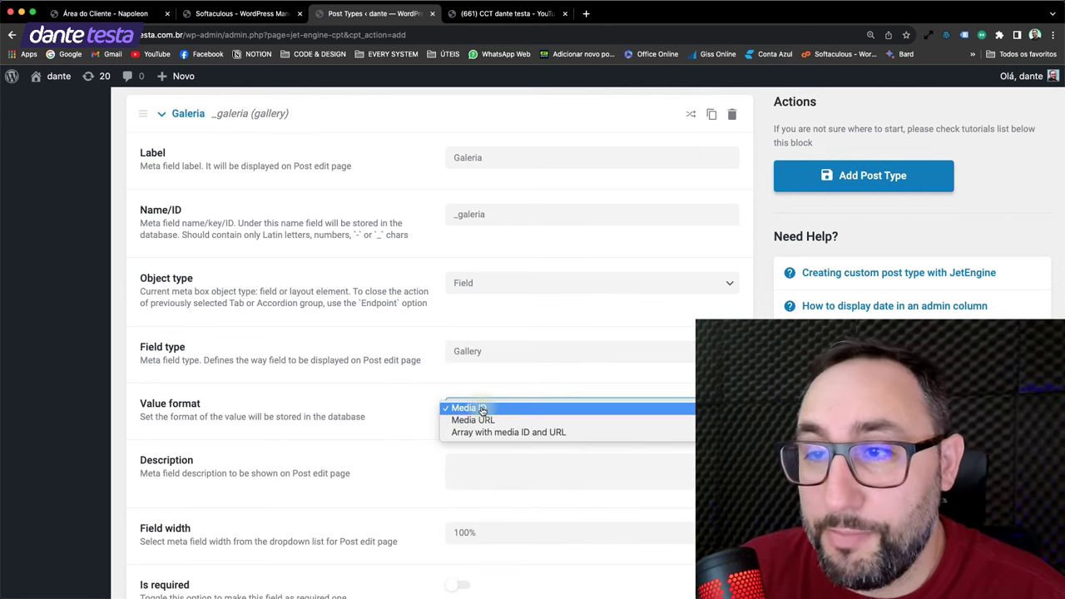
click(481, 410)
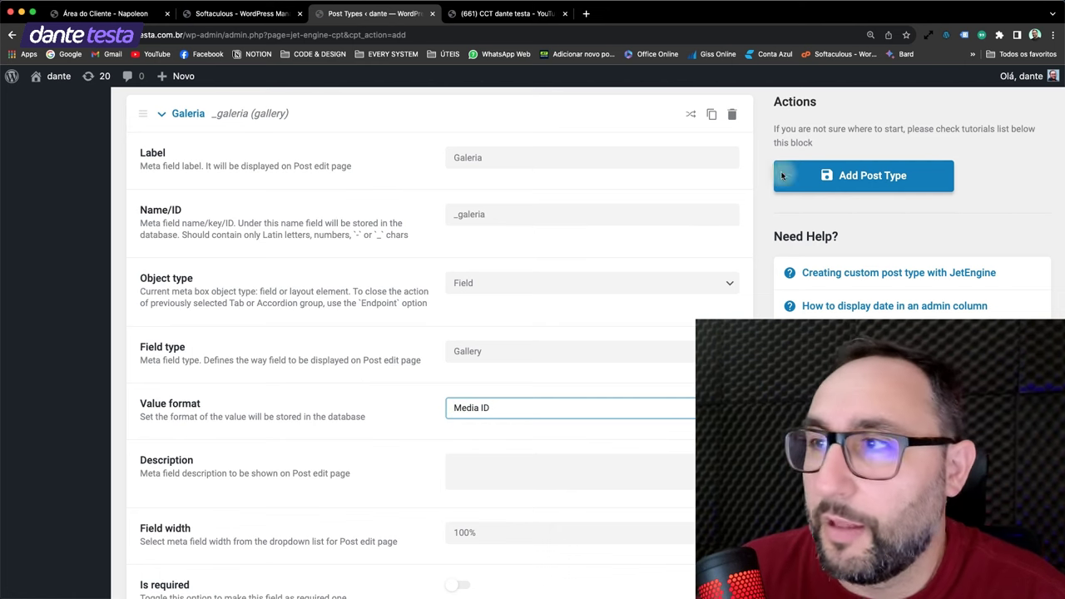
click(871, 176)
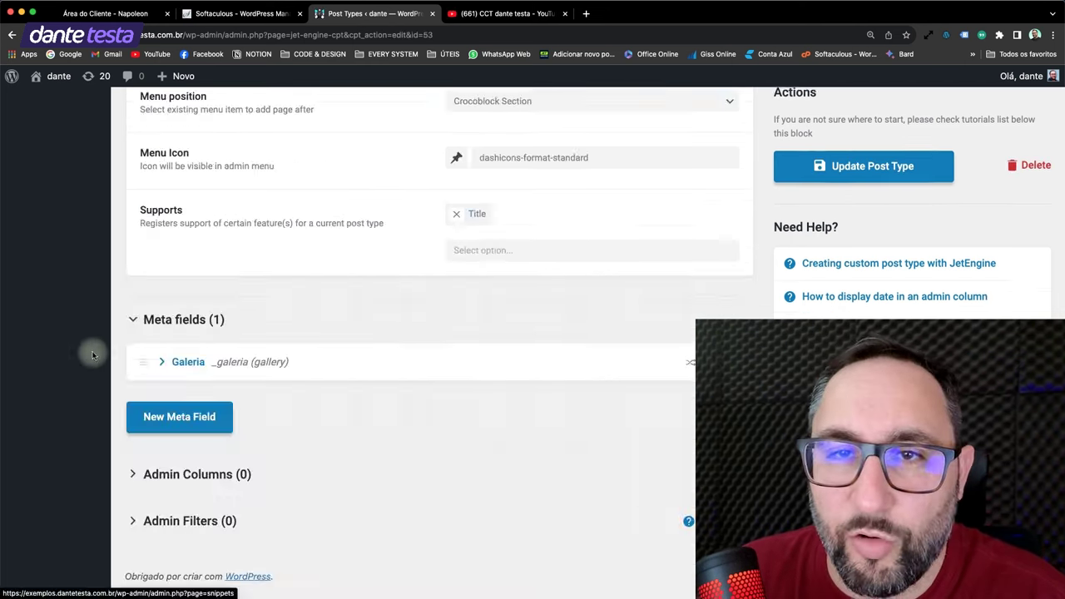
Open the TESTE post list and start a new post titled TESTE G1.
scroll(83, 353, up, 15)
scroll(82, 357, down, 4)
mouse_move(41, 359)
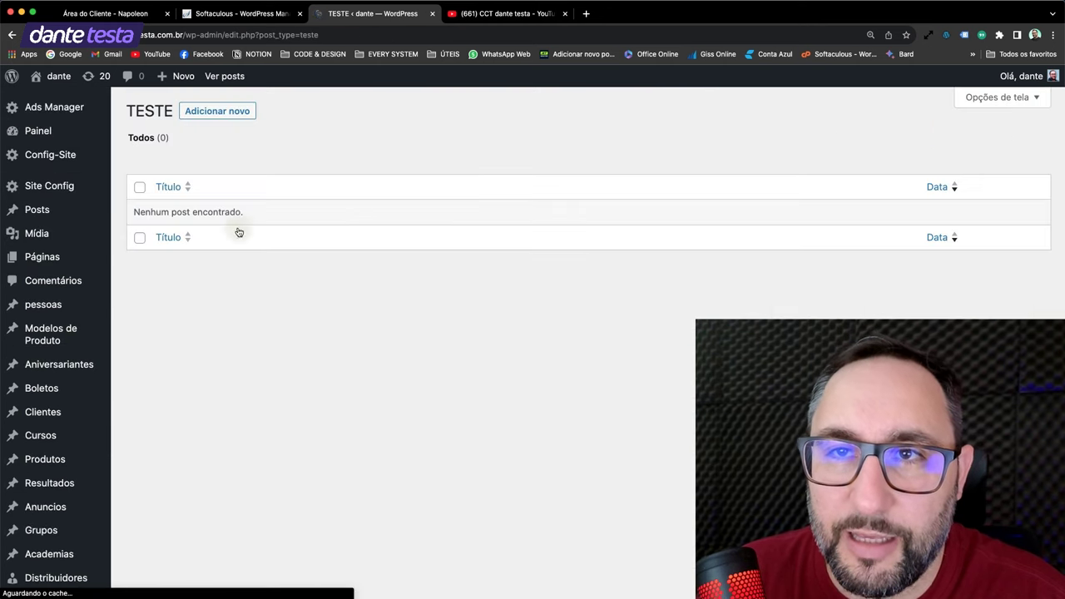
click(195, 118)
text(TESTE G1)
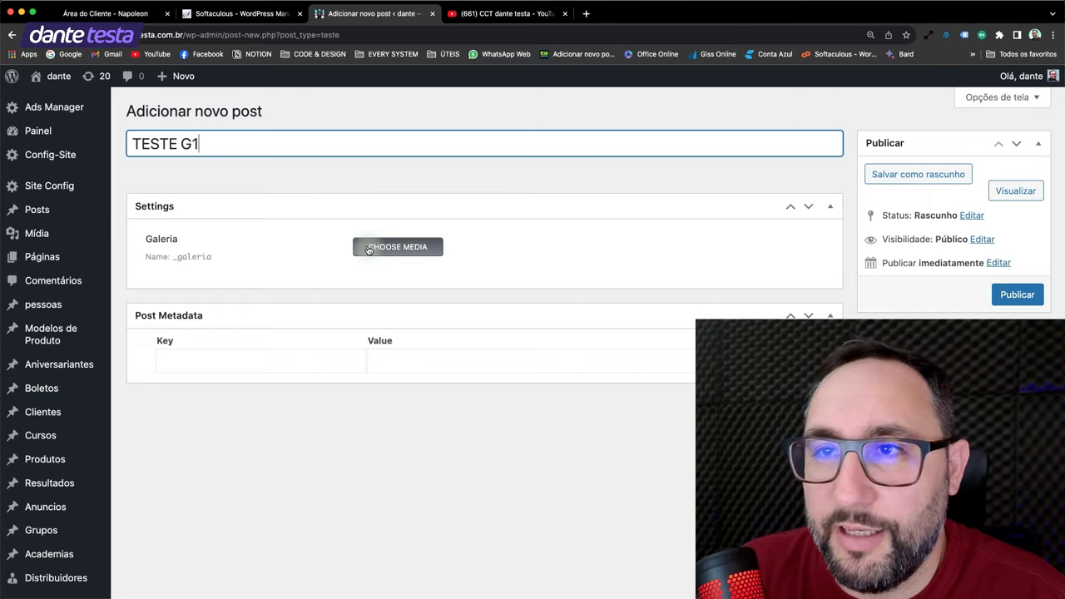
Fill the post's Galeria field with six fitness photos from the media library and publish the post.
click(372, 246)
click(757, 366)
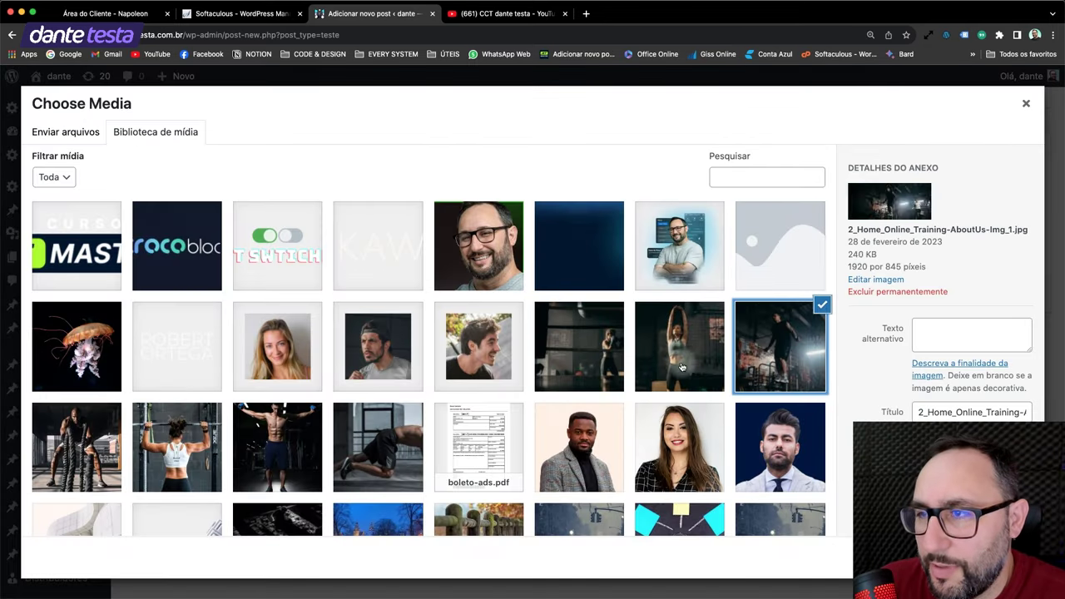
click(679, 346)
click(578, 346)
click(103, 457)
click(277, 447)
click(378, 447)
click(998, 559)
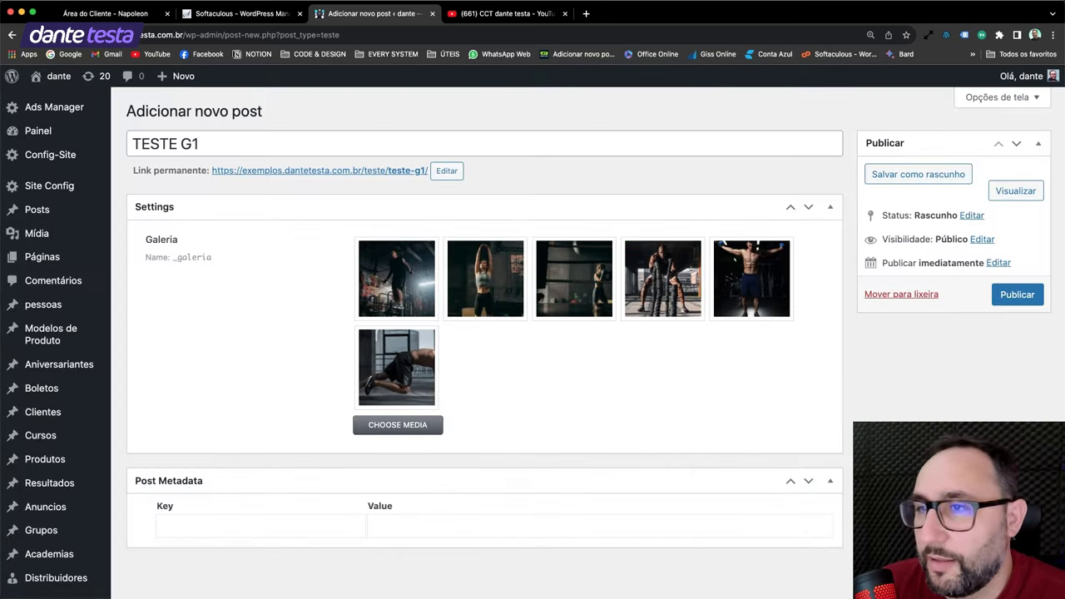
click(1015, 295)
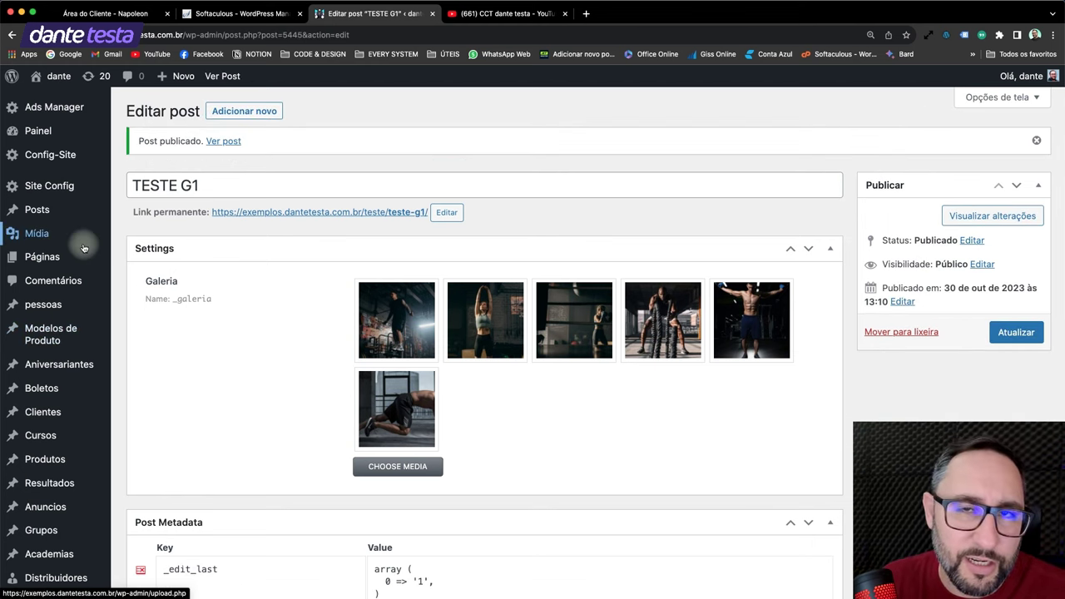
mouse_move(85, 248)
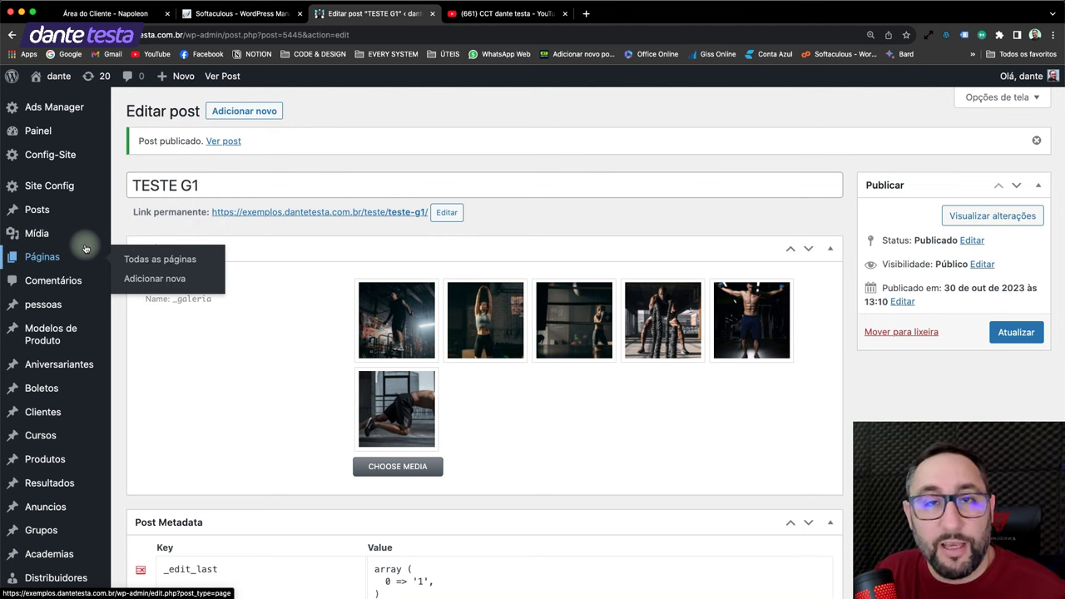
mouse_move(63, 343)
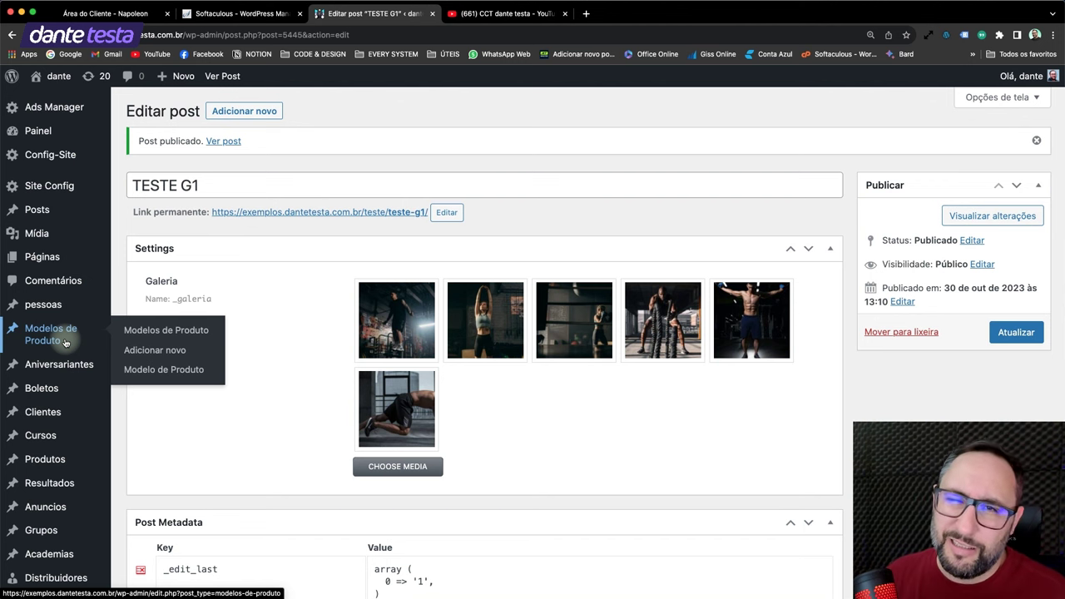
mouse_move(75, 368)
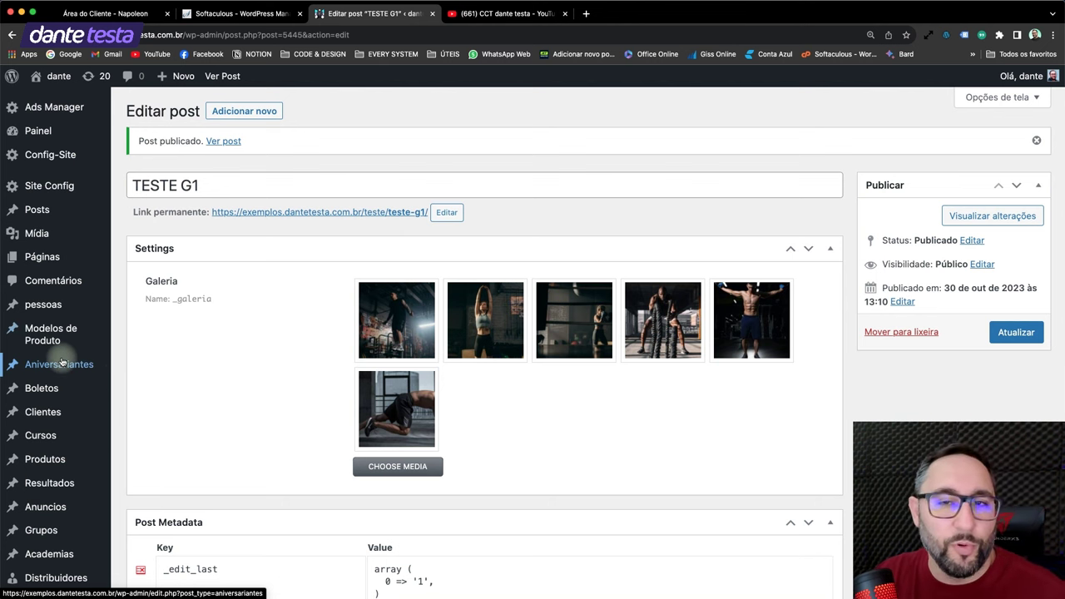
Create a new Elementor template of type Post individual named "single teste" from the saved templates page.
scroll(72, 354, down, 1)
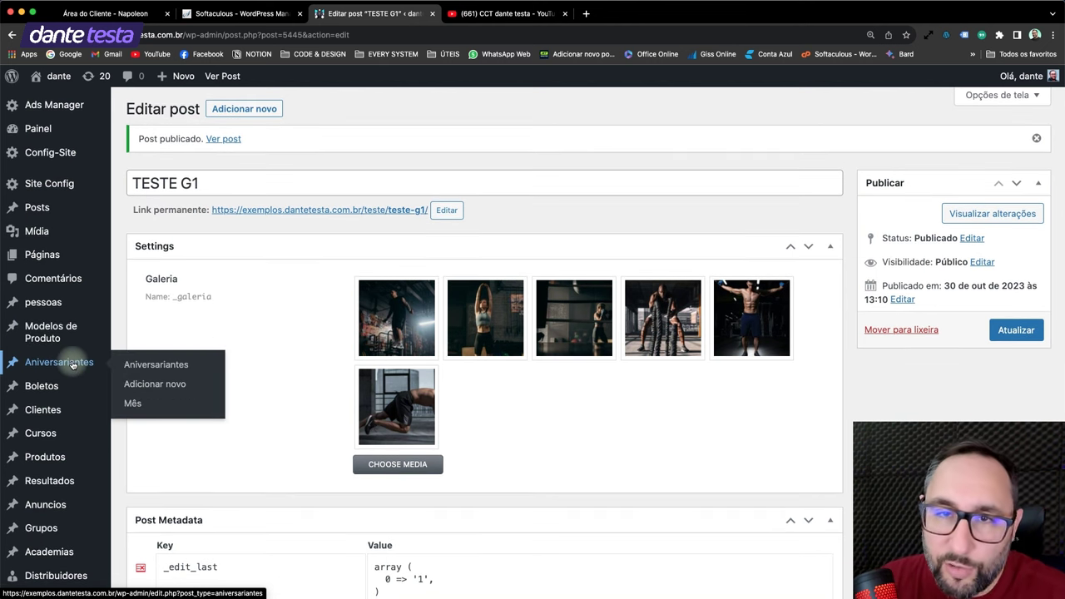
scroll(73, 364, down, 2)
scroll(73, 364, down, 5)
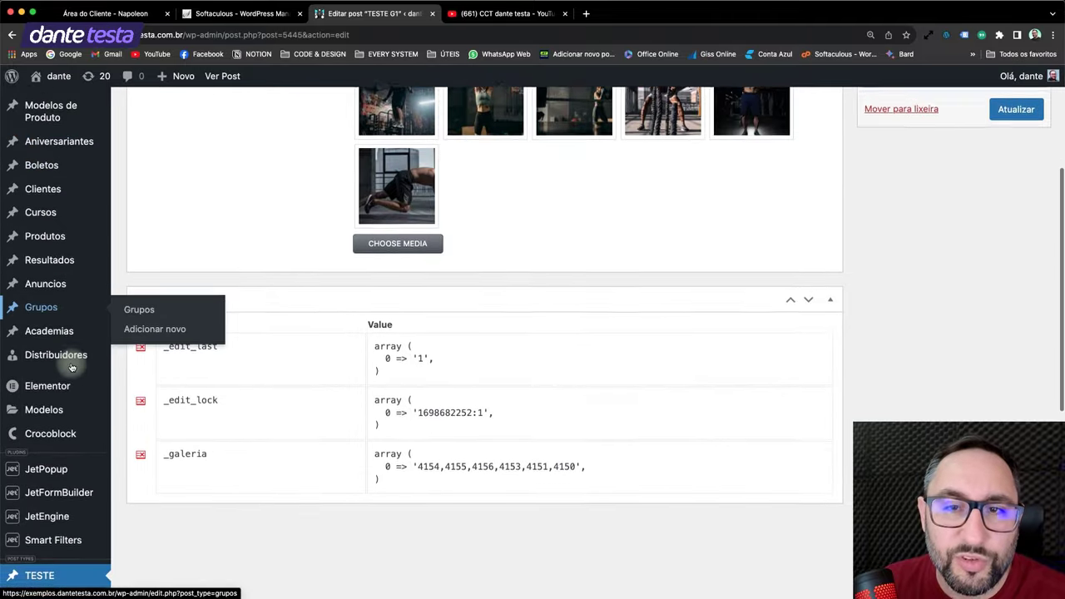
click(40, 353)
scroll(273, 435, up, 7)
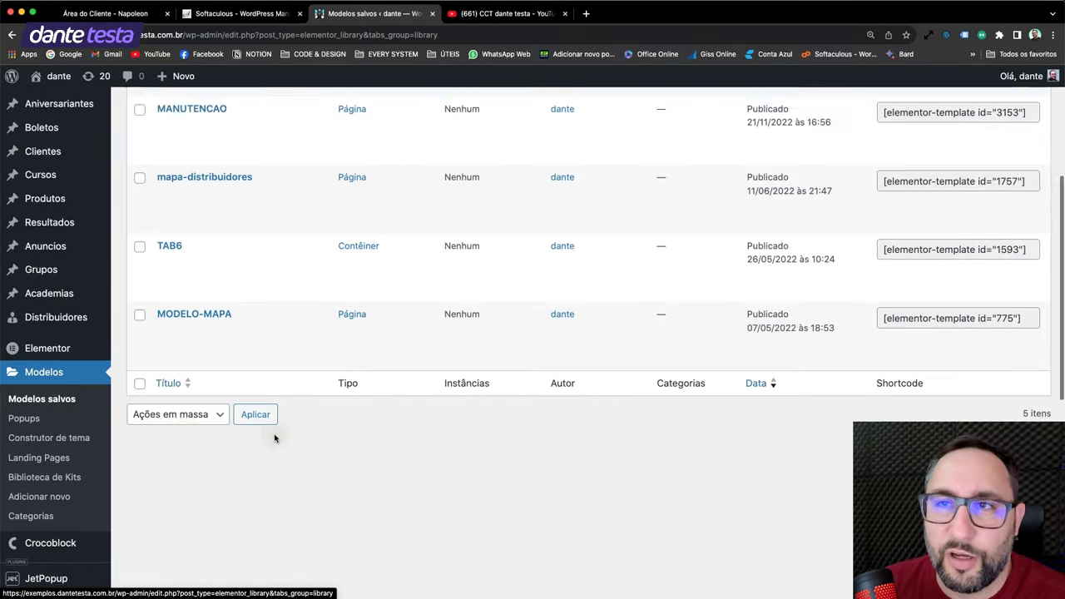
click(302, 108)
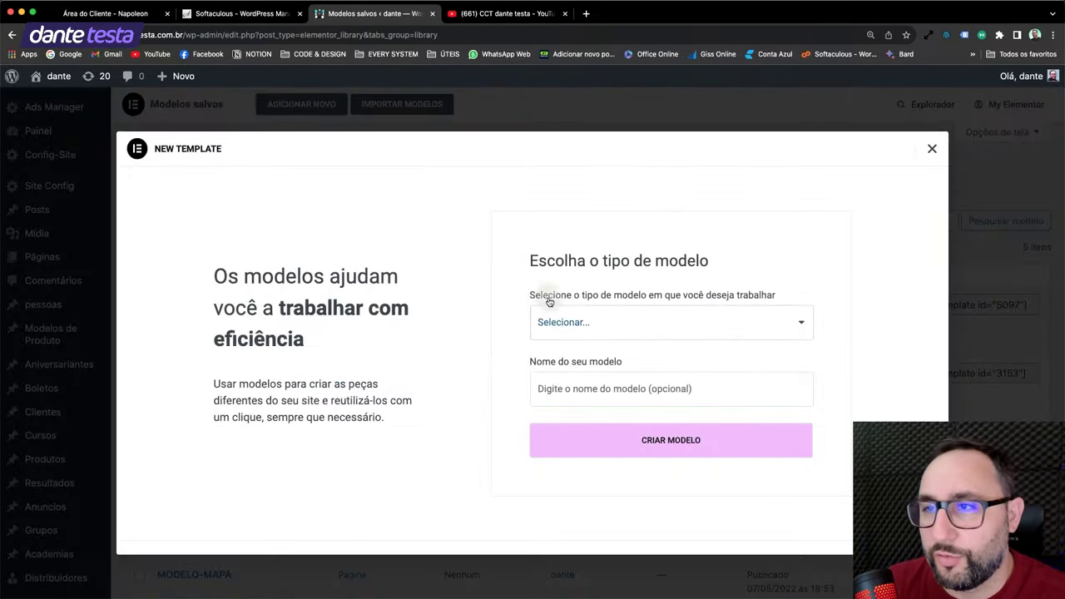
click(565, 330)
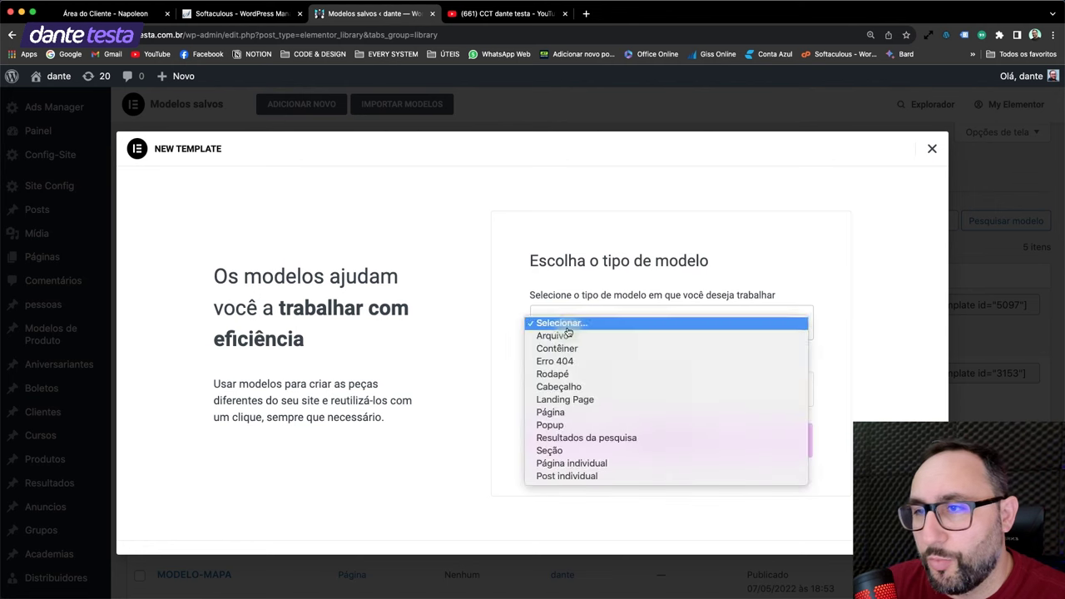
click(569, 476)
click(565, 389)
text(single teste)
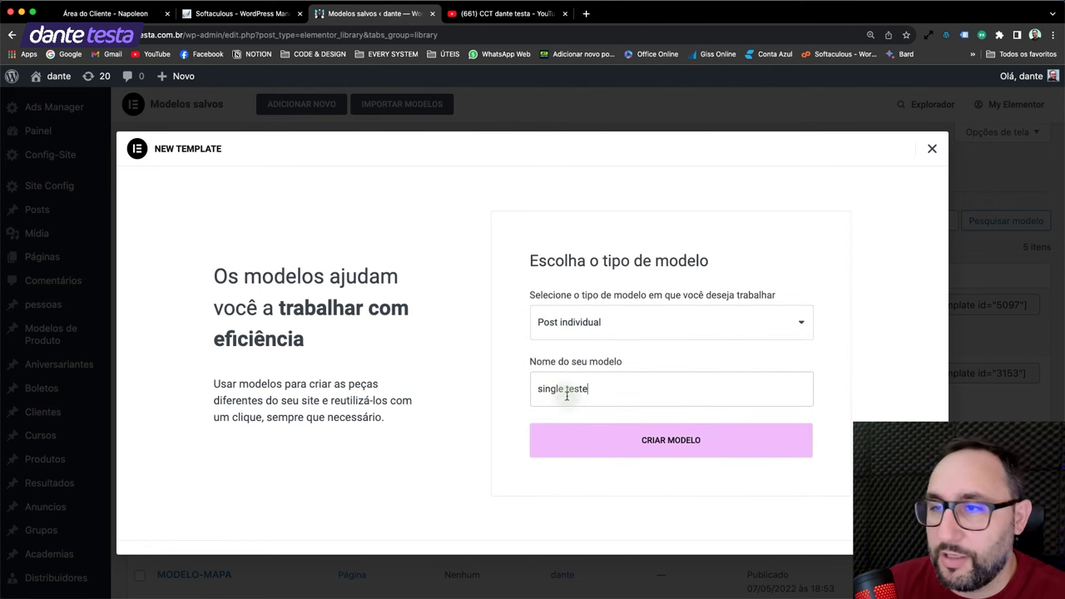
click(593, 435)
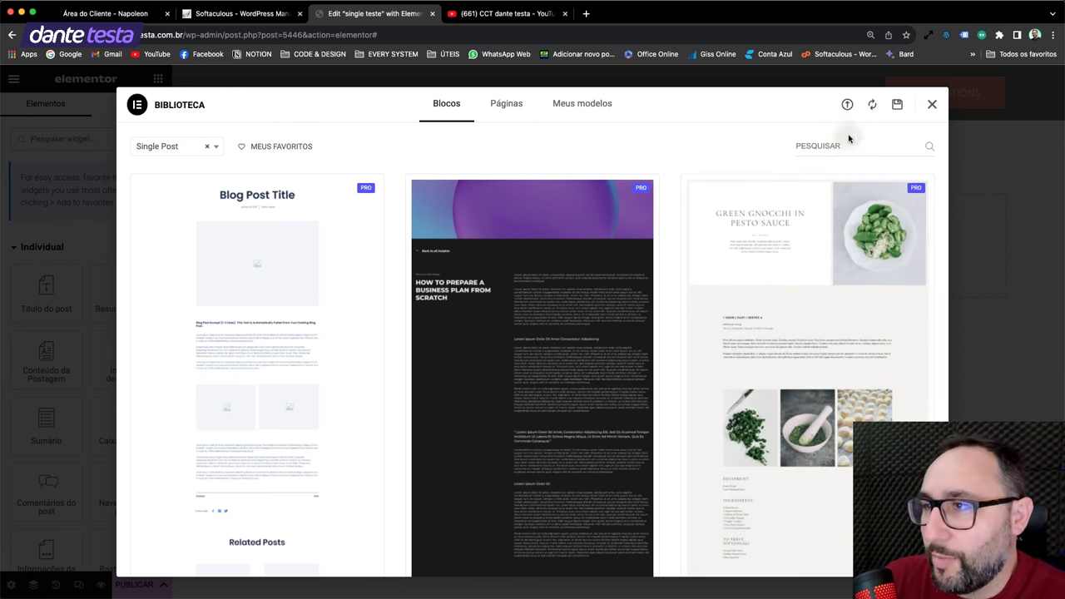
Dismiss the template library and add a vertical container holding a Dynamic Field widget to the blank template.
click(932, 104)
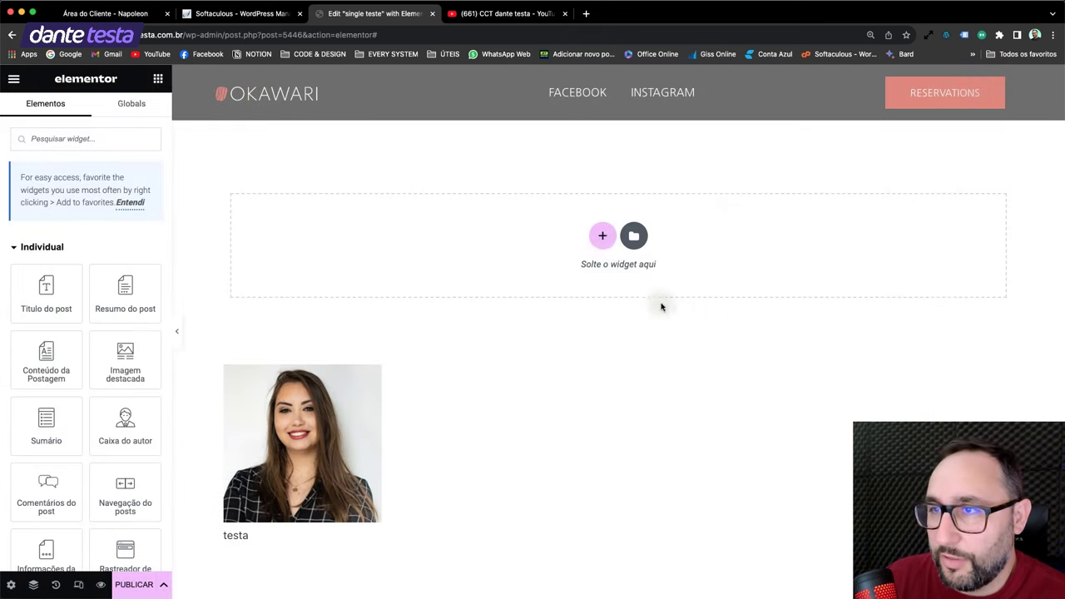
click(603, 237)
click(452, 271)
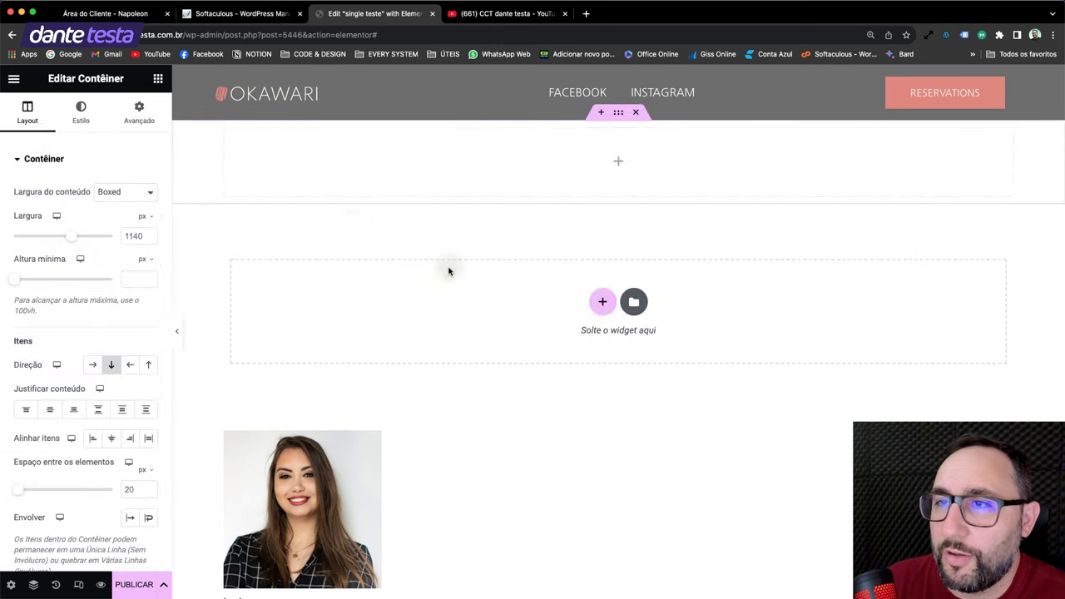
click(158, 80)
drag(74, 235, 380, 166)
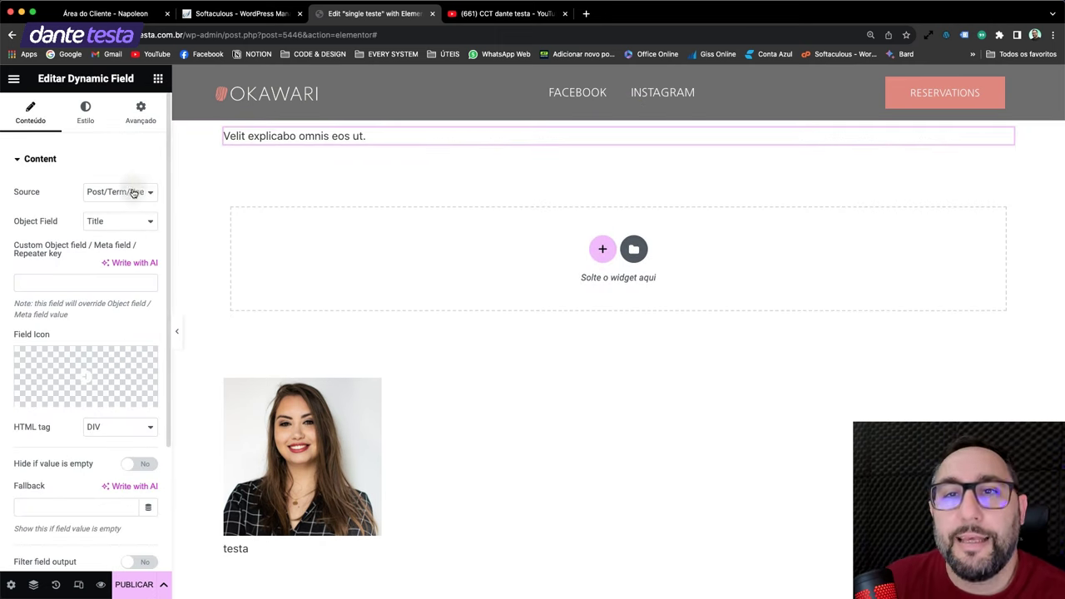
Set the Dynamic Field's source to Meta Data with the Galeria meta field, and turn on Filter field output.
click(129, 192)
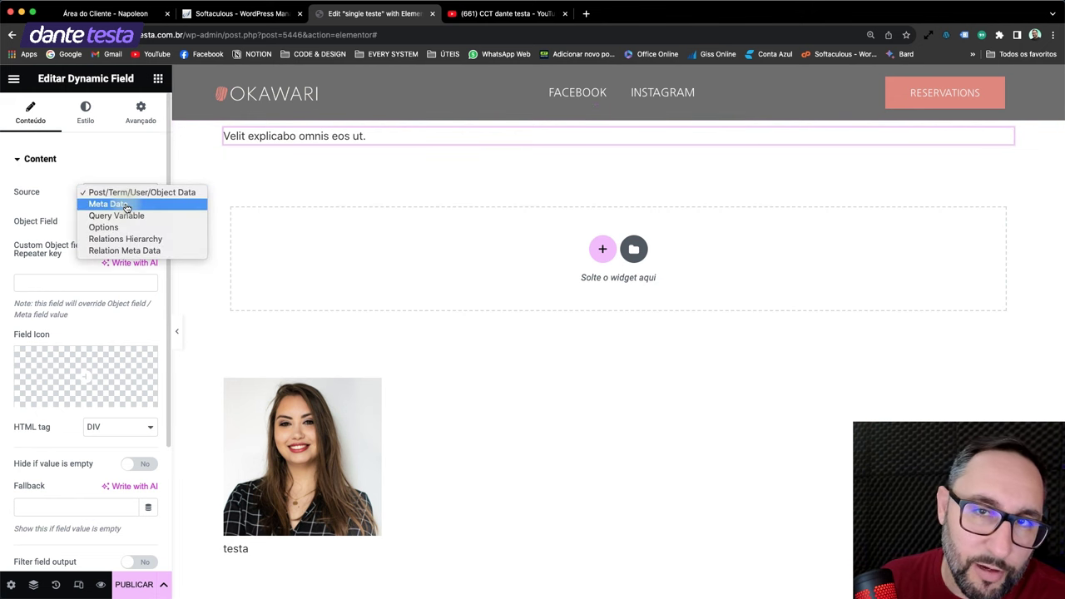
click(108, 203)
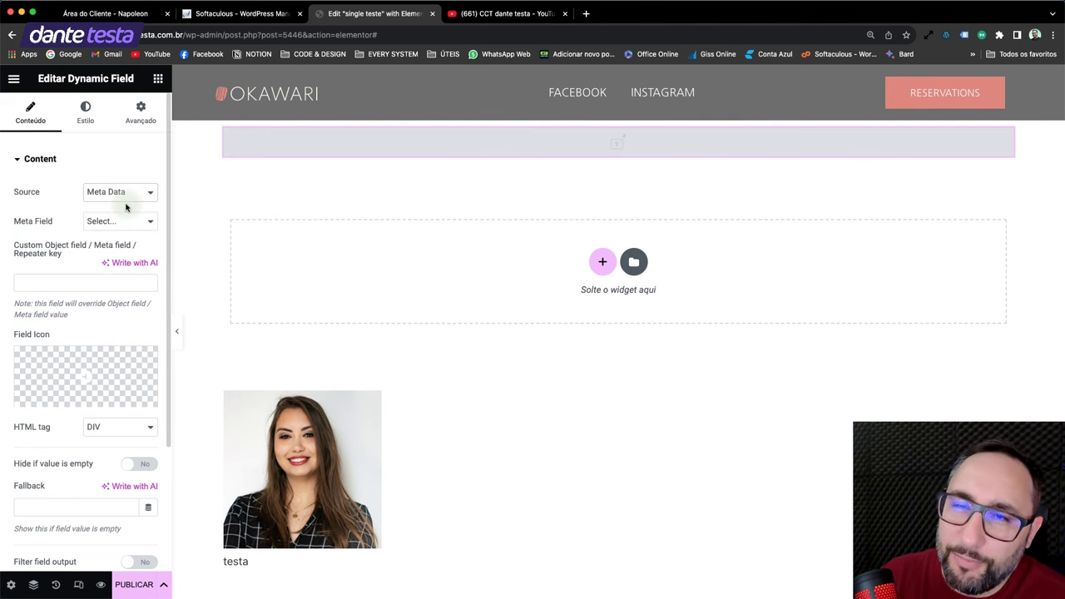
click(138, 220)
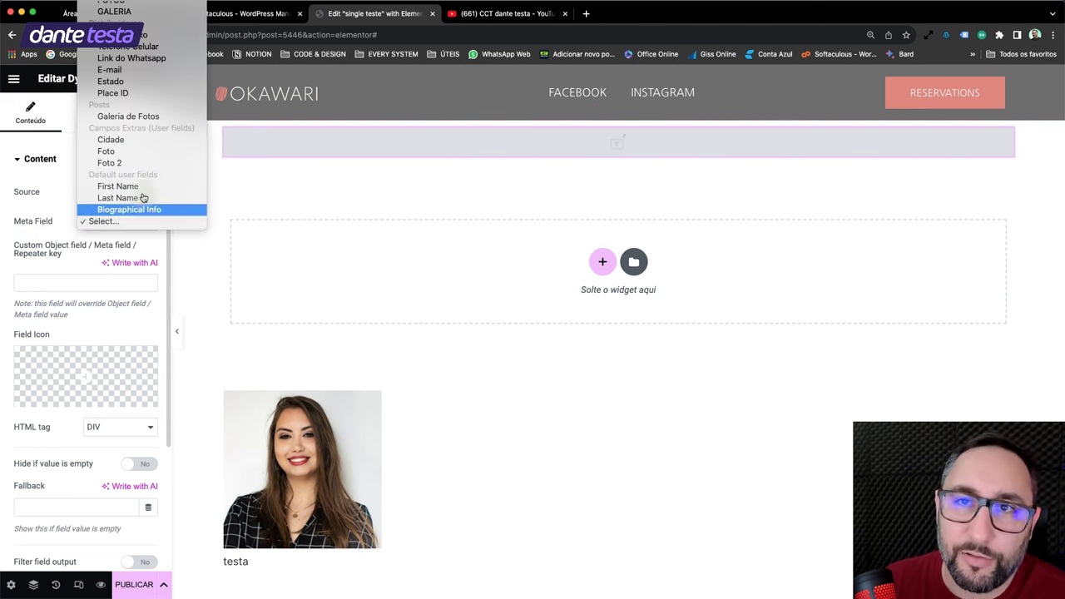
scroll(151, 179, up, 5)
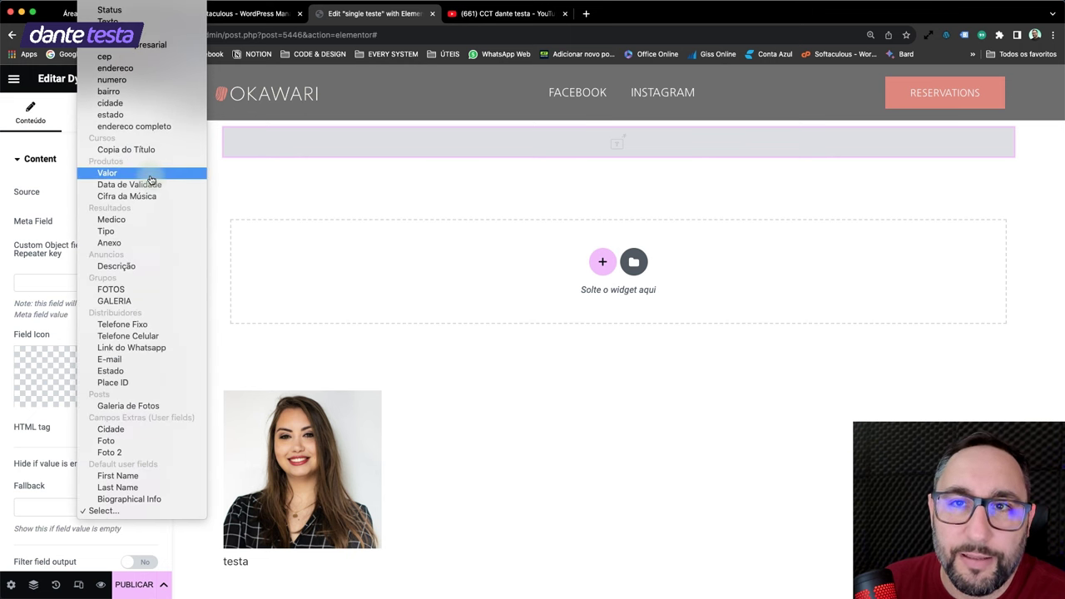
scroll(145, 300, up, 10)
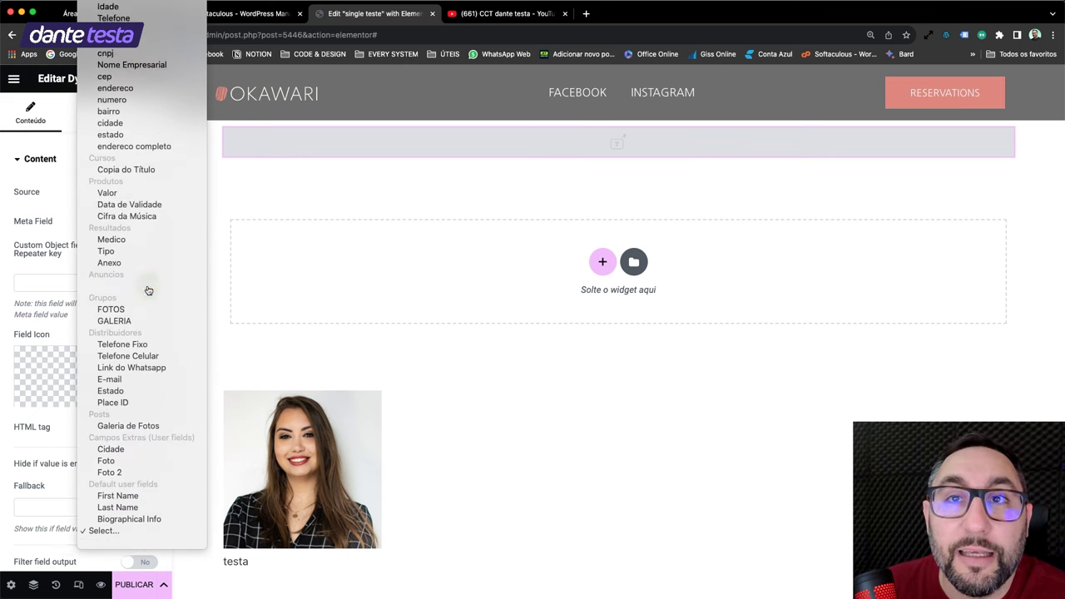
click(136, 80)
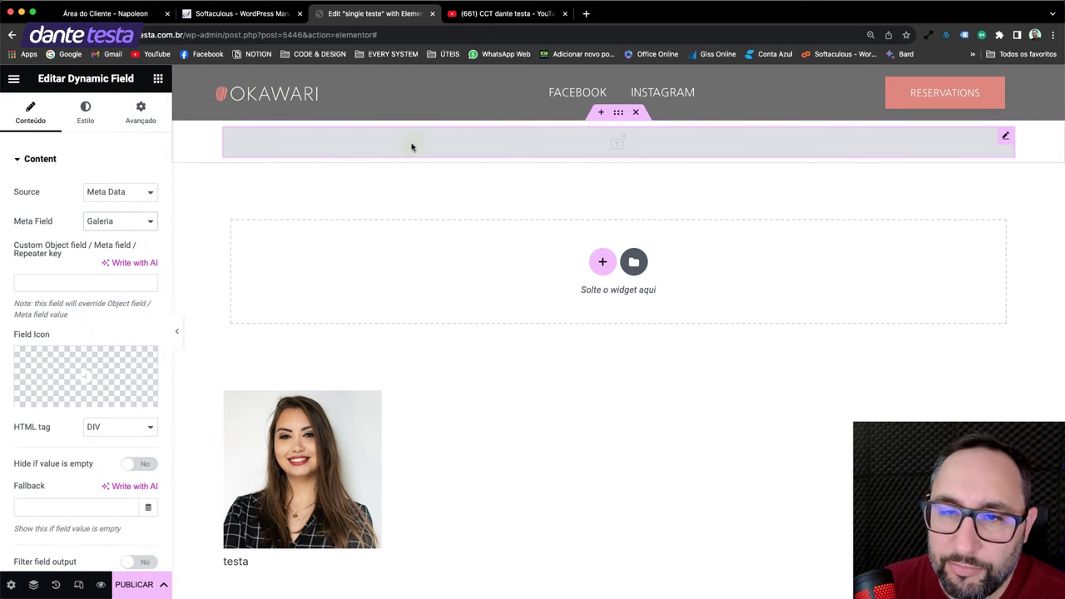
click(138, 561)
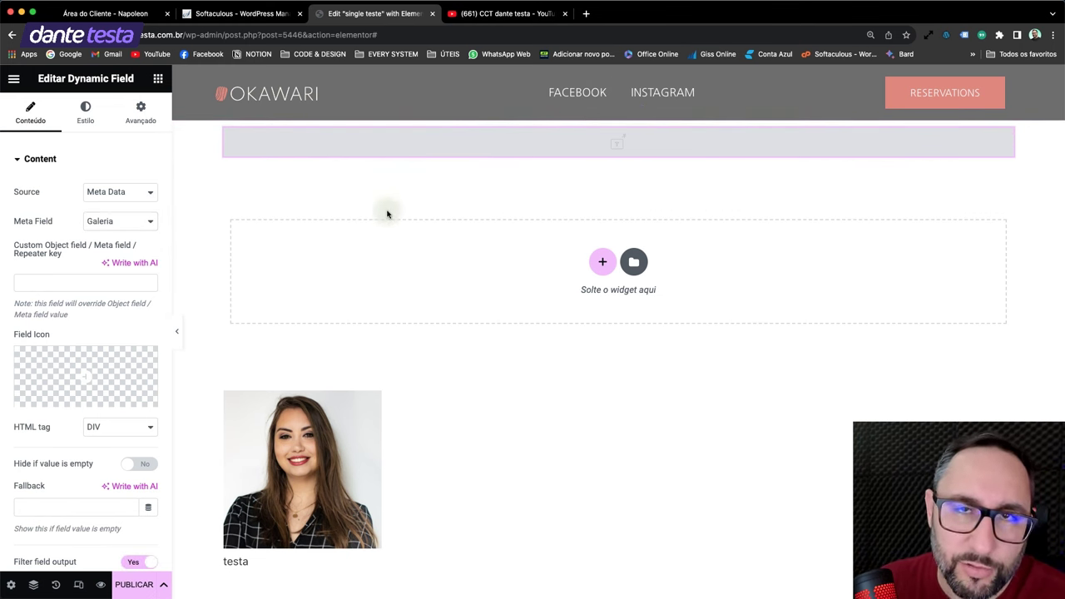
mouse_move(63, 384)
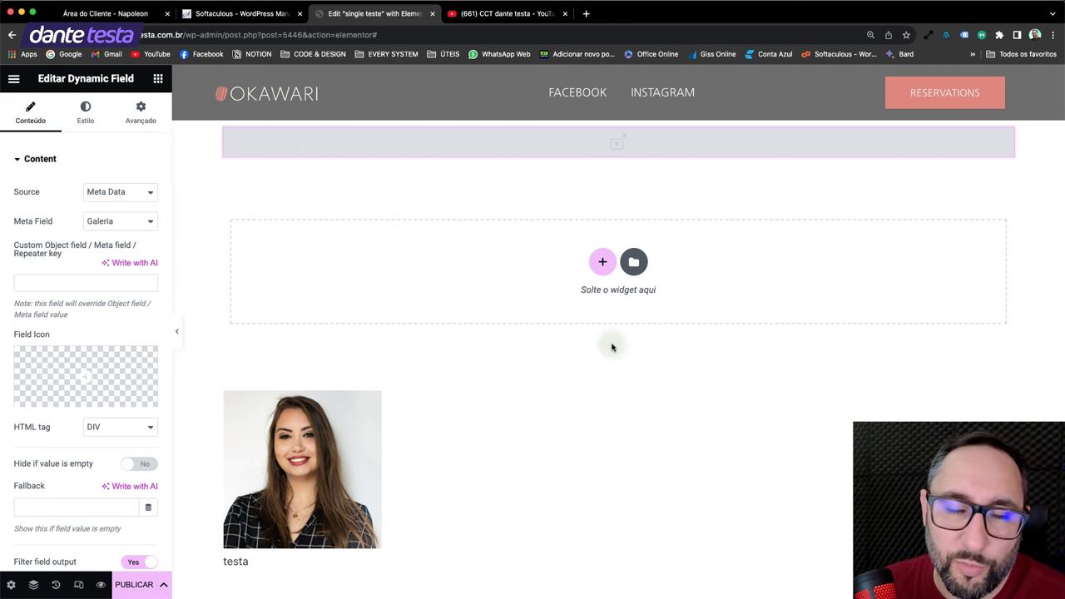
Set the template's dynamic content preview to the TESTE post type with the post TESTE G1, and apply it.
click(12, 586)
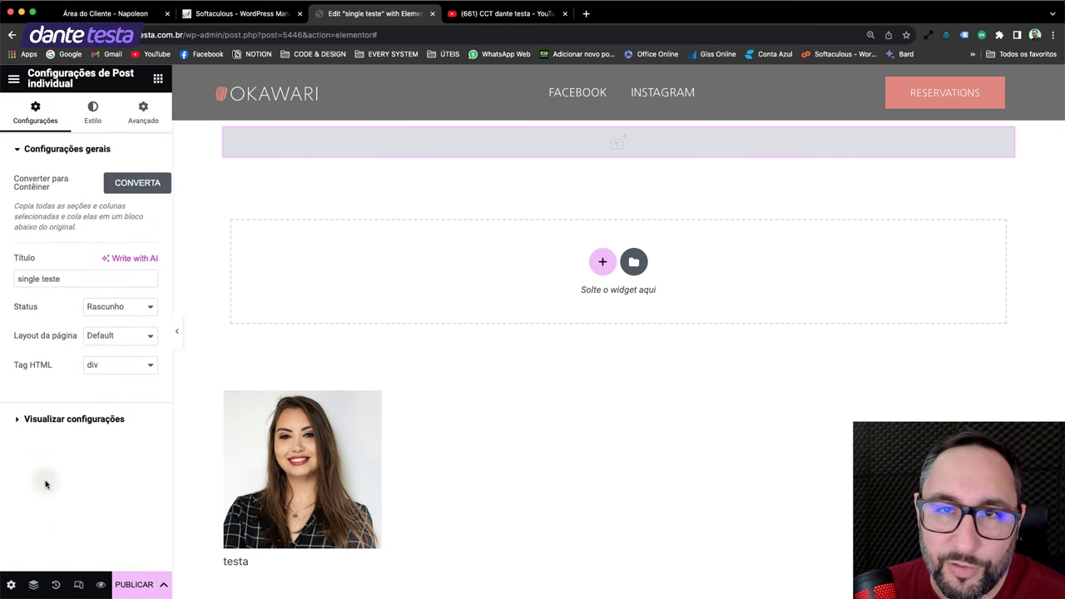
click(76, 422)
click(53, 229)
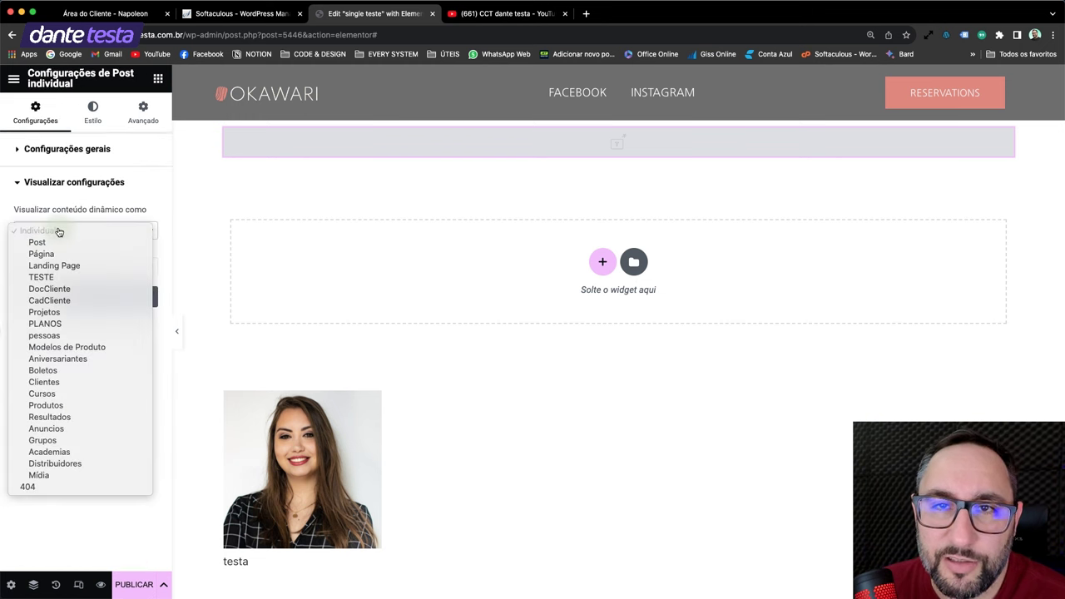
click(64, 276)
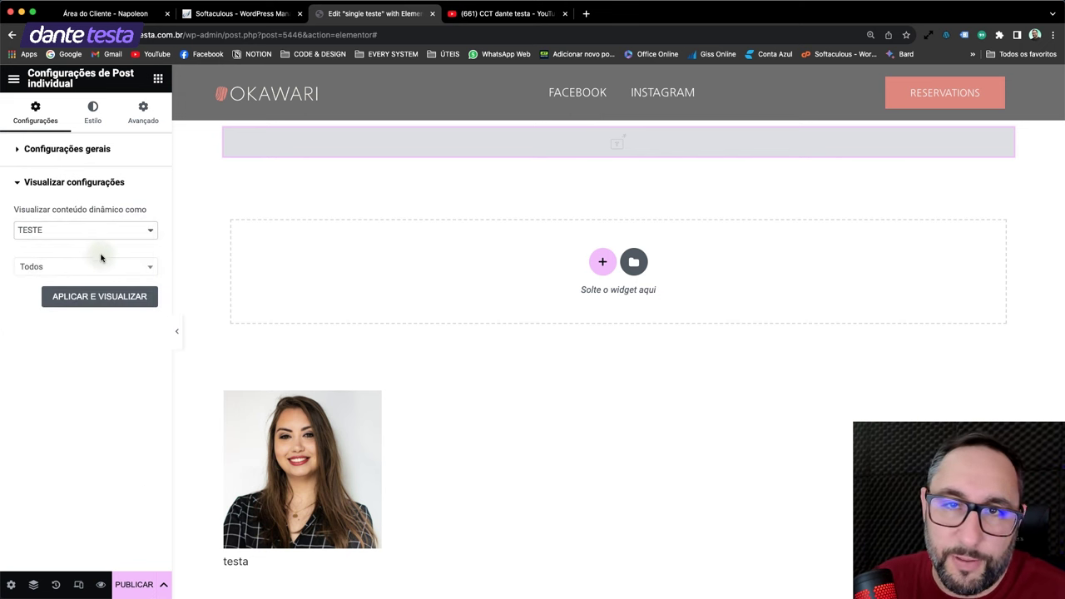
click(93, 267)
text(g1)
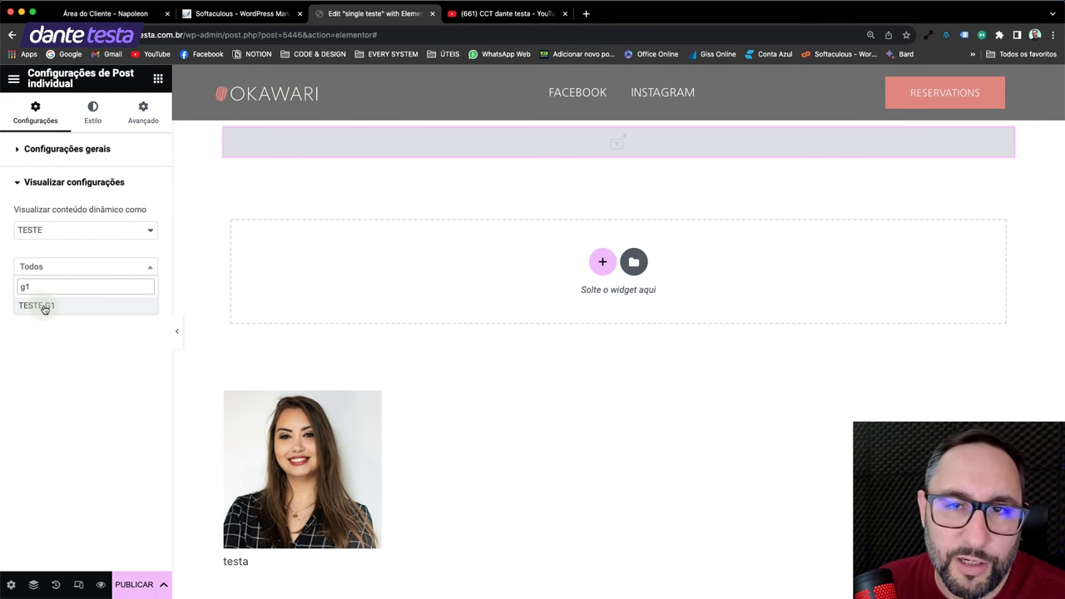
click(44, 306)
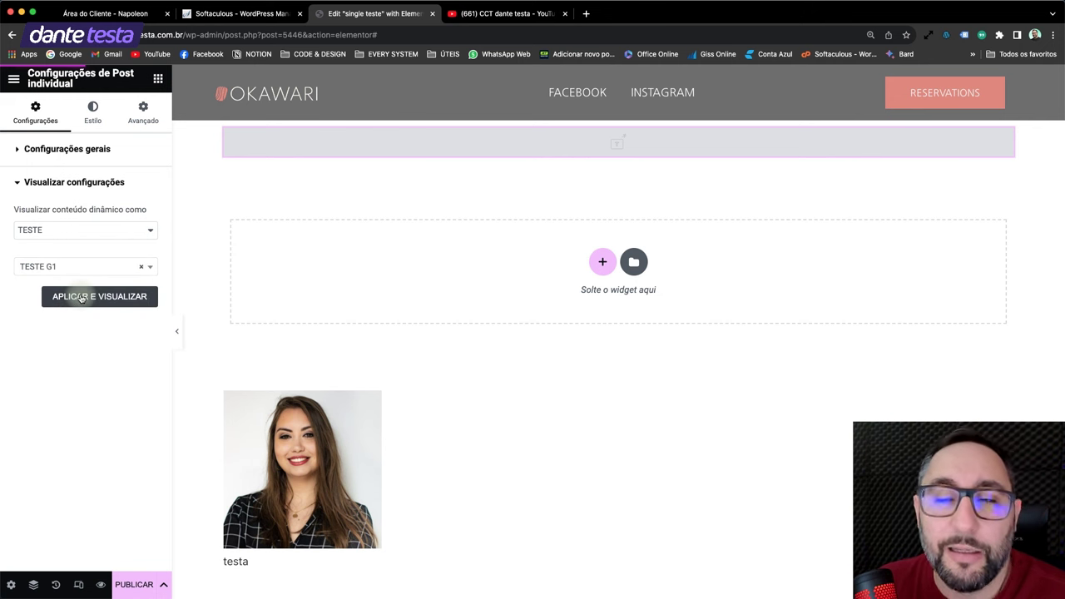
click(81, 297)
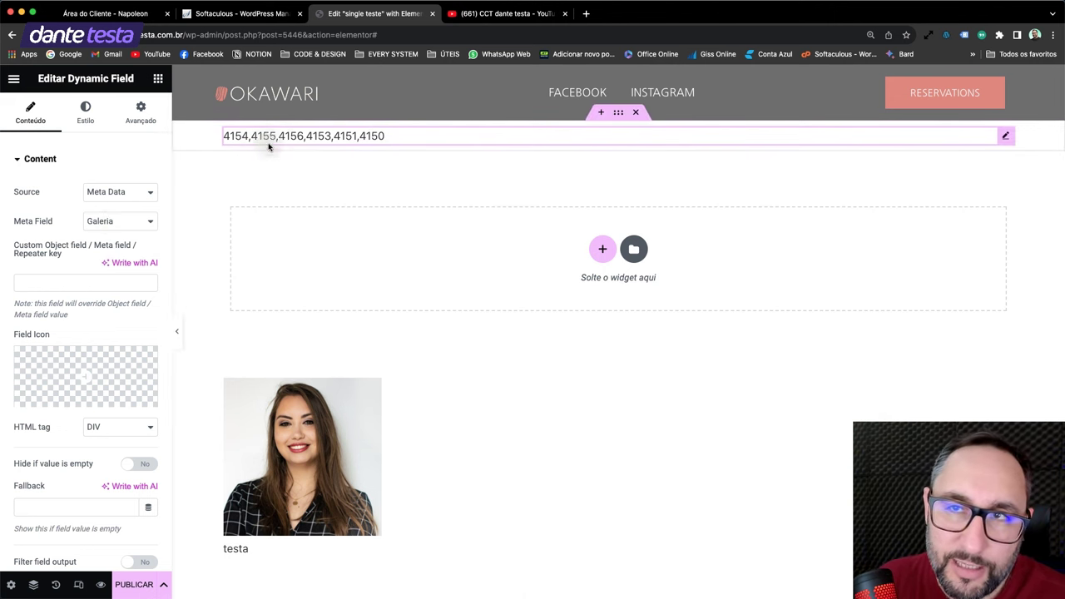
Filter the Dynamic Field's output with the Images gallery slider callback and page through the slides in the preview.
scroll(52, 297, down, 4)
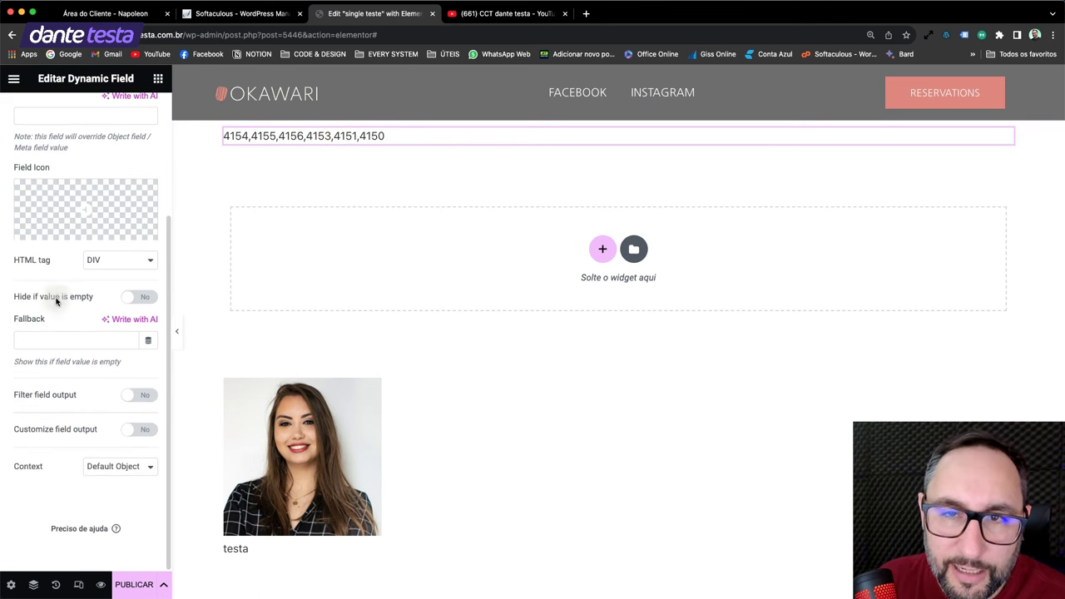
click(146, 400)
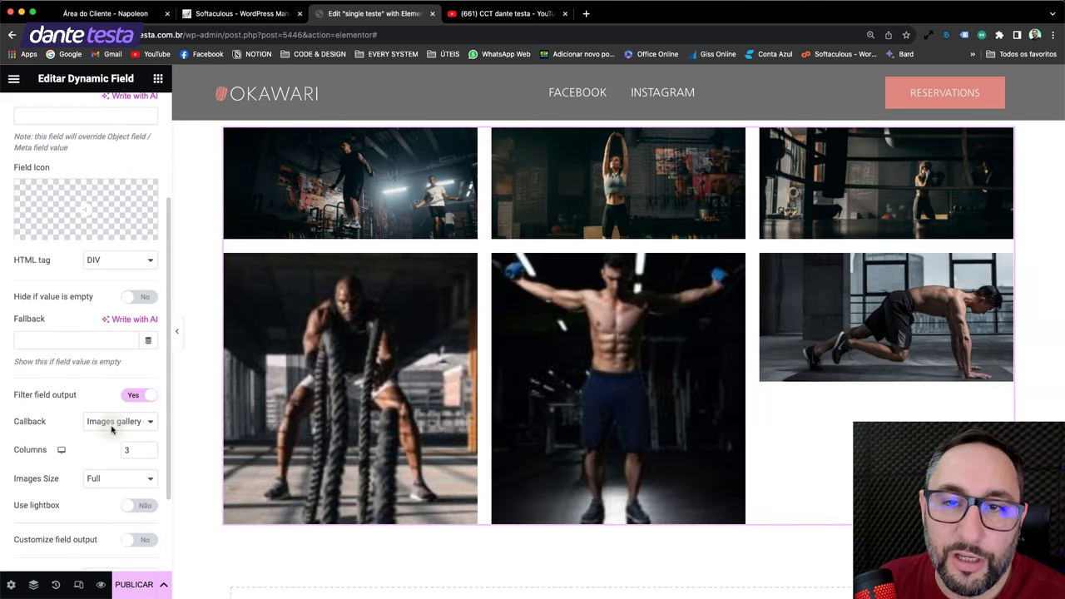
click(133, 422)
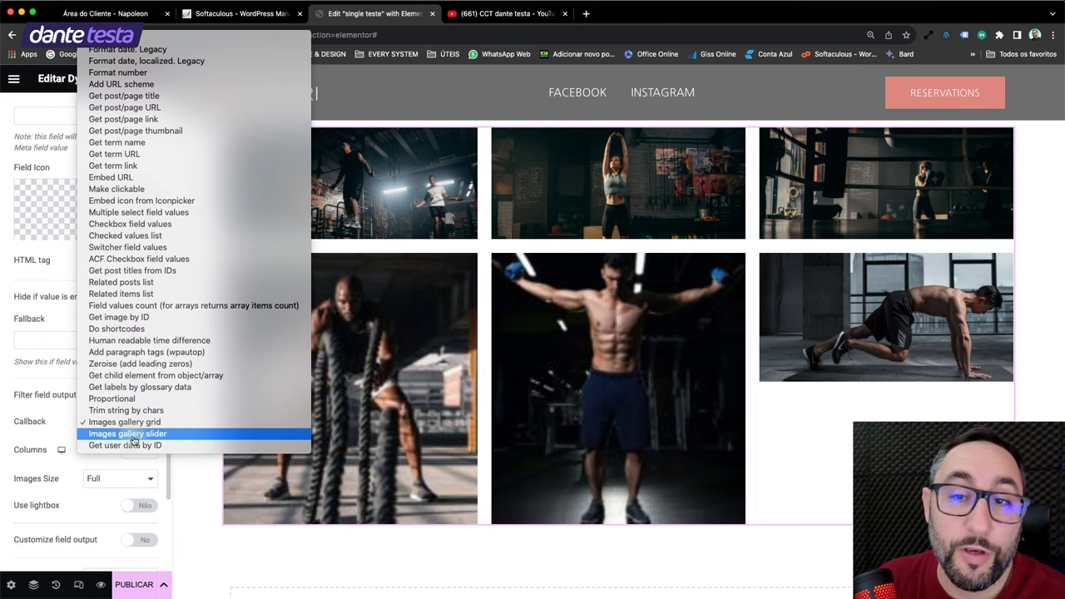
click(131, 434)
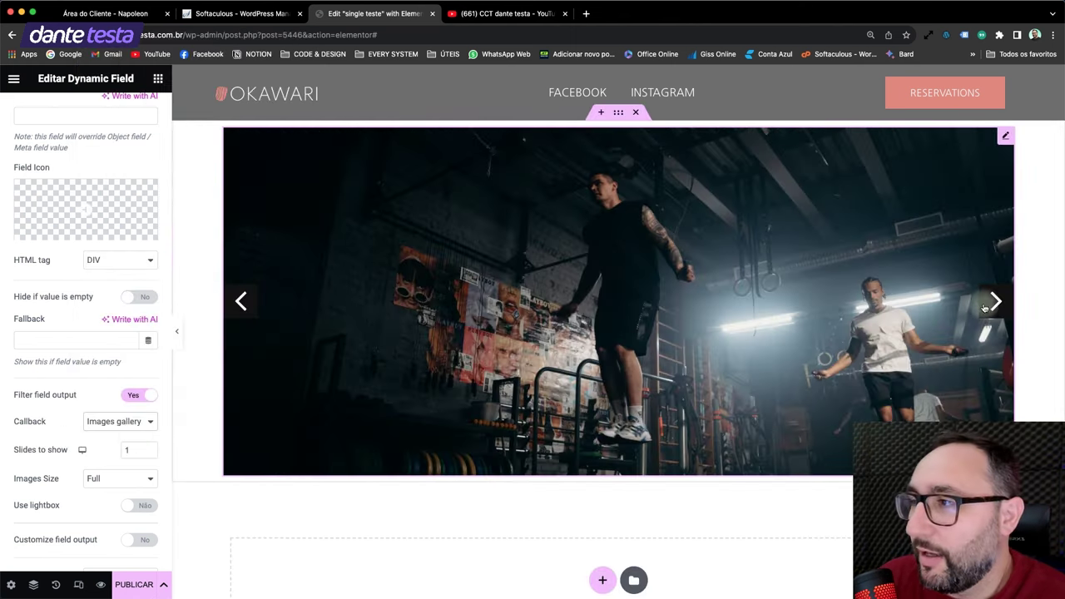
click(991, 303)
click(990, 304)
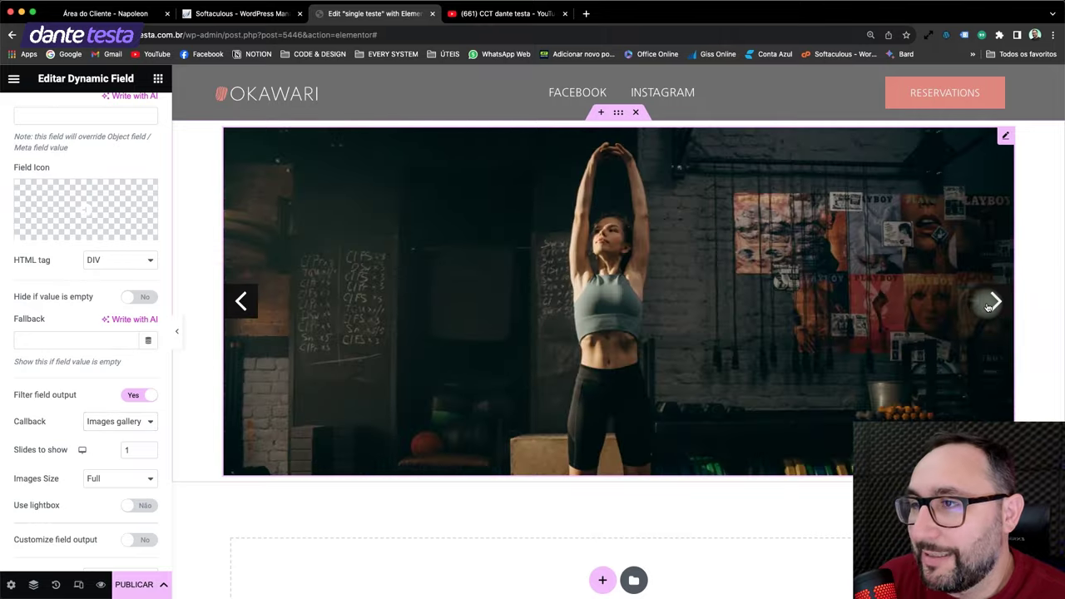
click(990, 304)
click(990, 304)
click(990, 304)
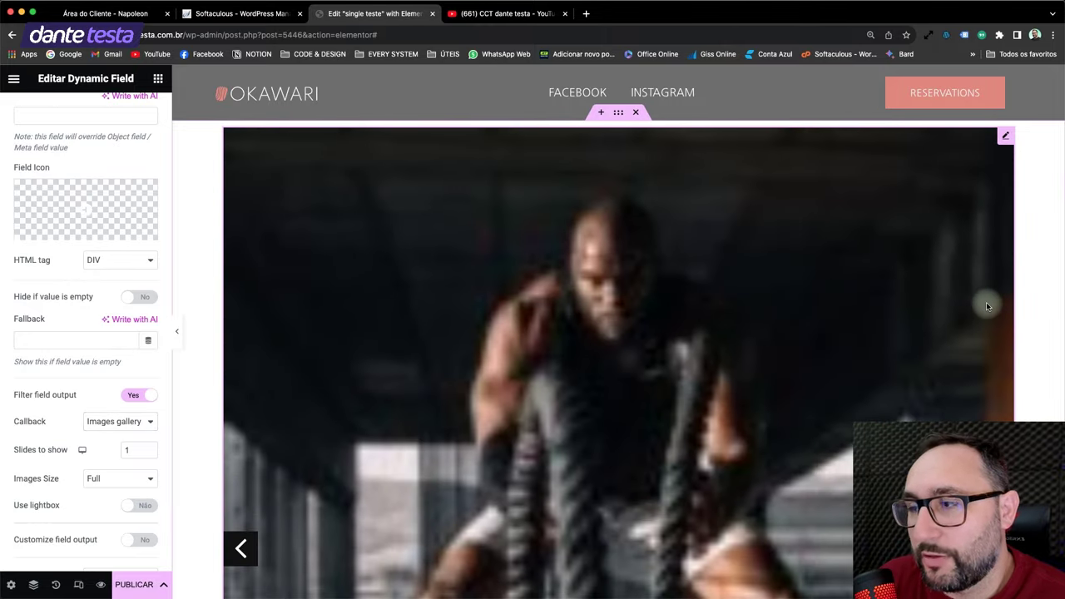
Set the slider's images size to Thumbnail and its slides to show to 3, trying 4 slides for comparison.
click(149, 447)
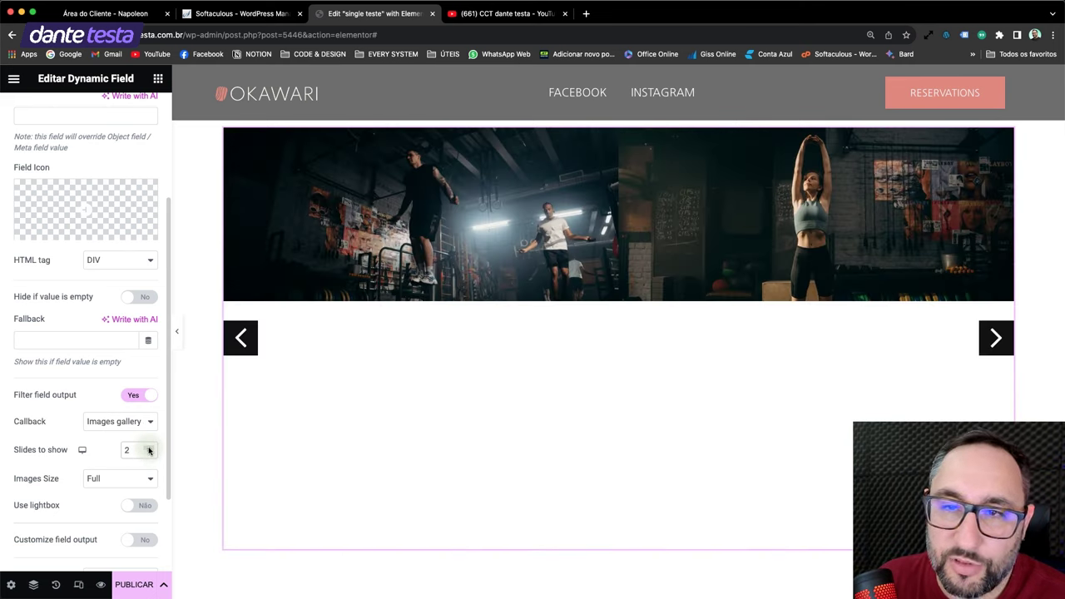
click(149, 447)
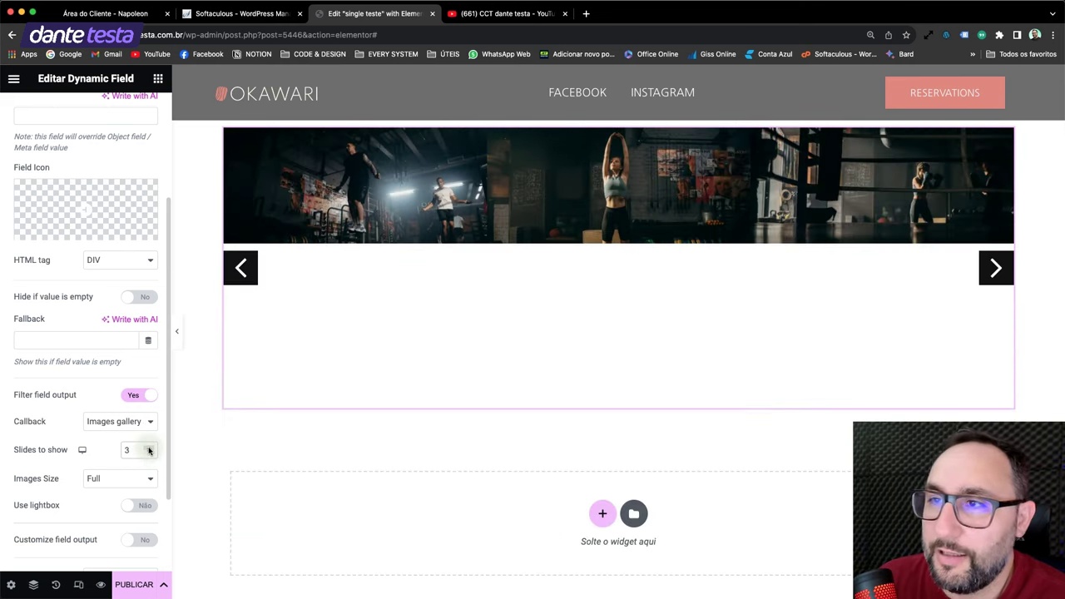
click(111, 479)
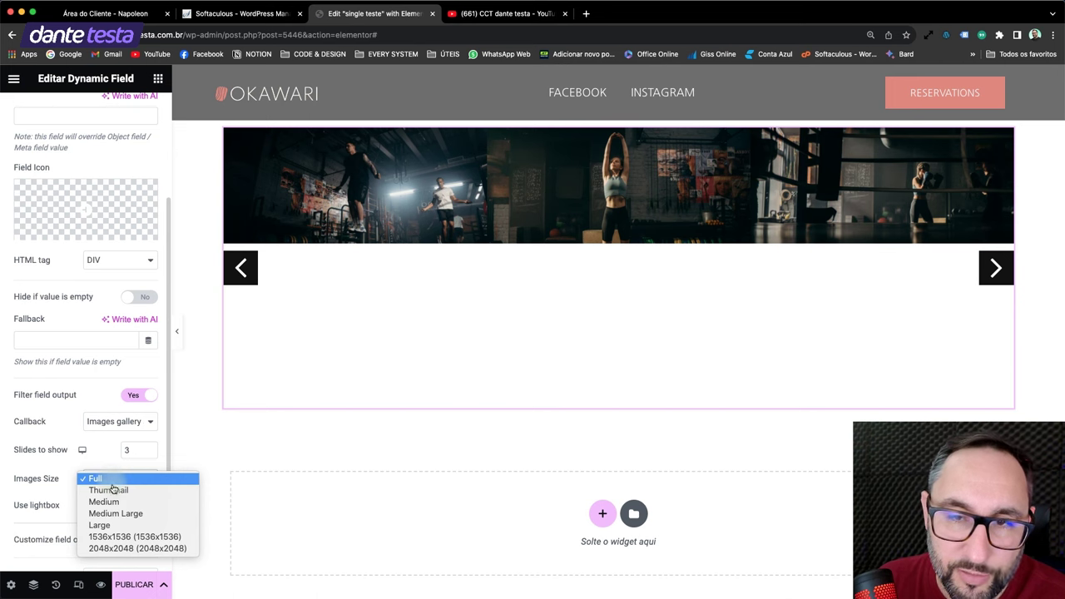
click(110, 490)
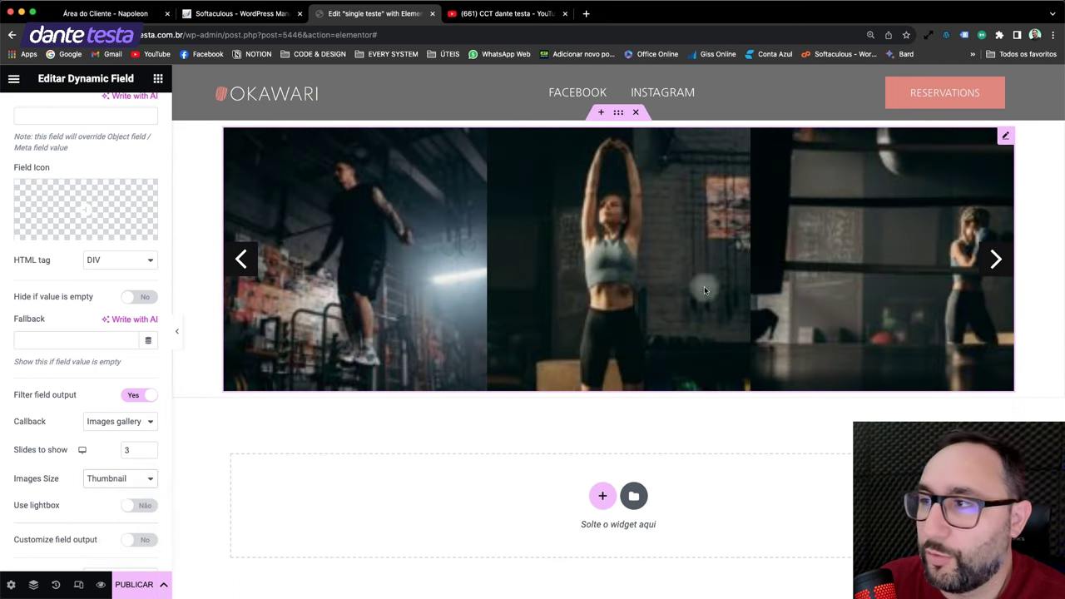
click(150, 447)
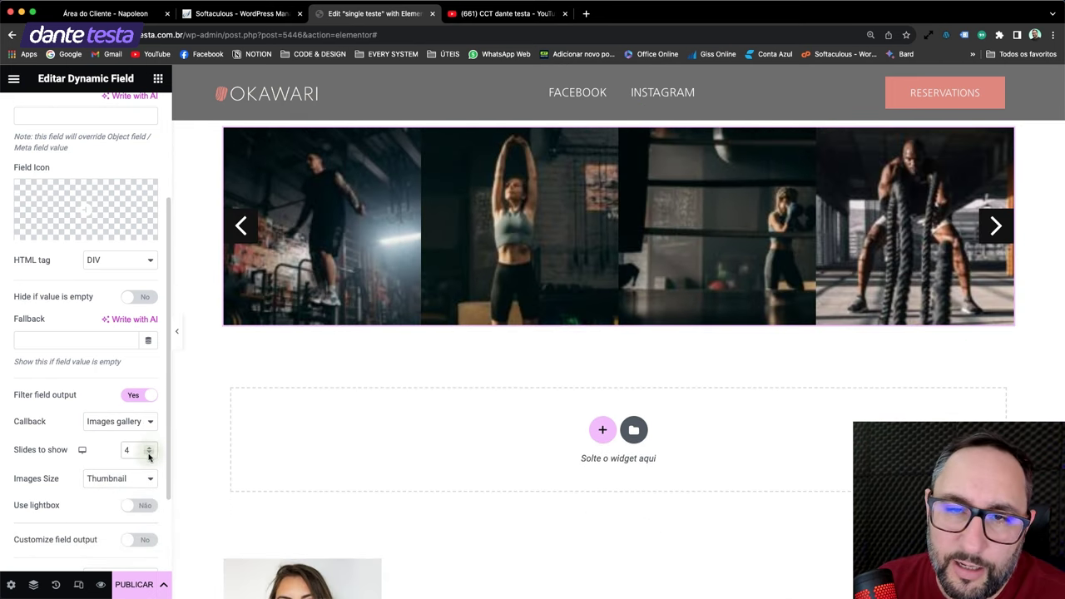
click(149, 453)
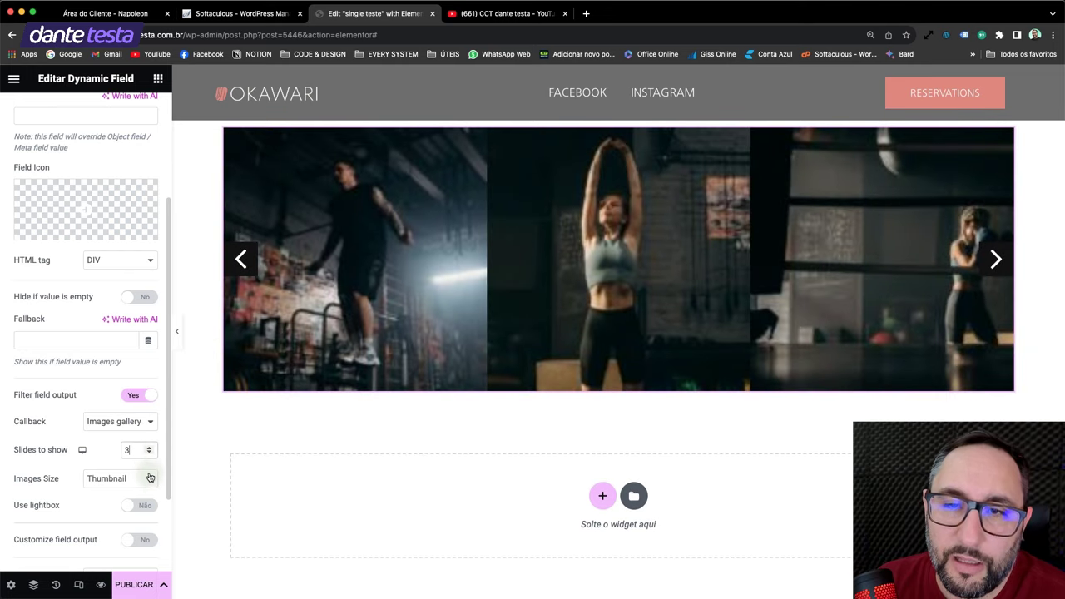
Set the slider's images size to Medium and page through the slides in the preview.
click(127, 480)
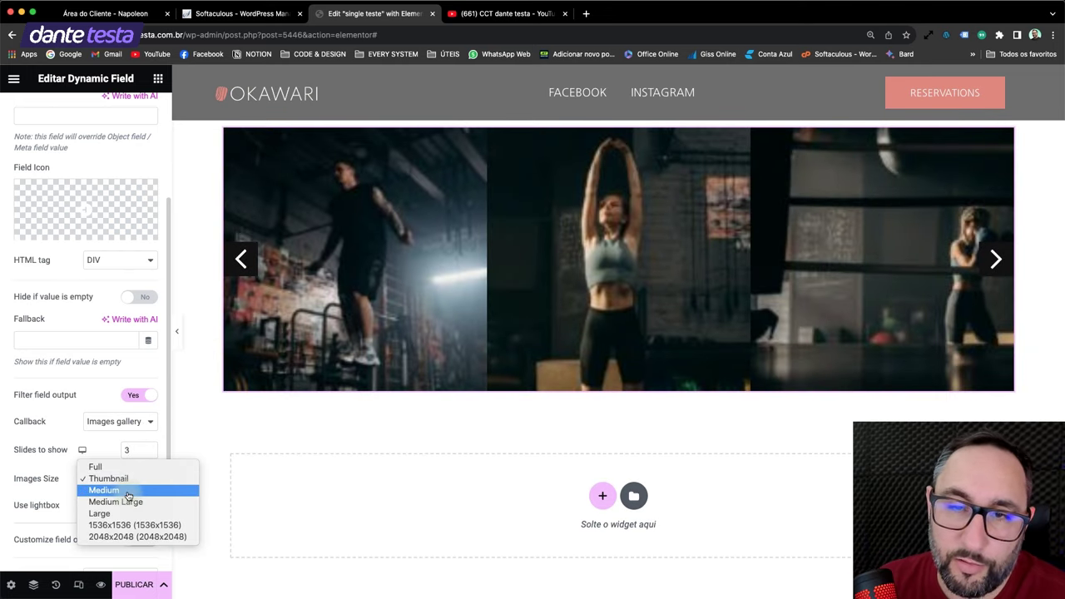
click(127, 494)
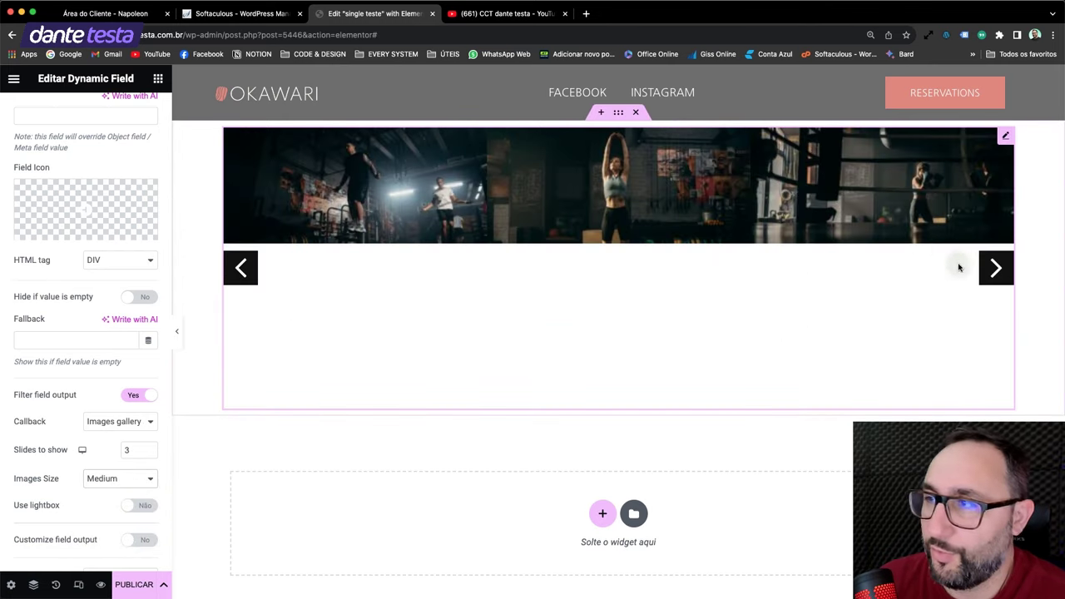
click(995, 268)
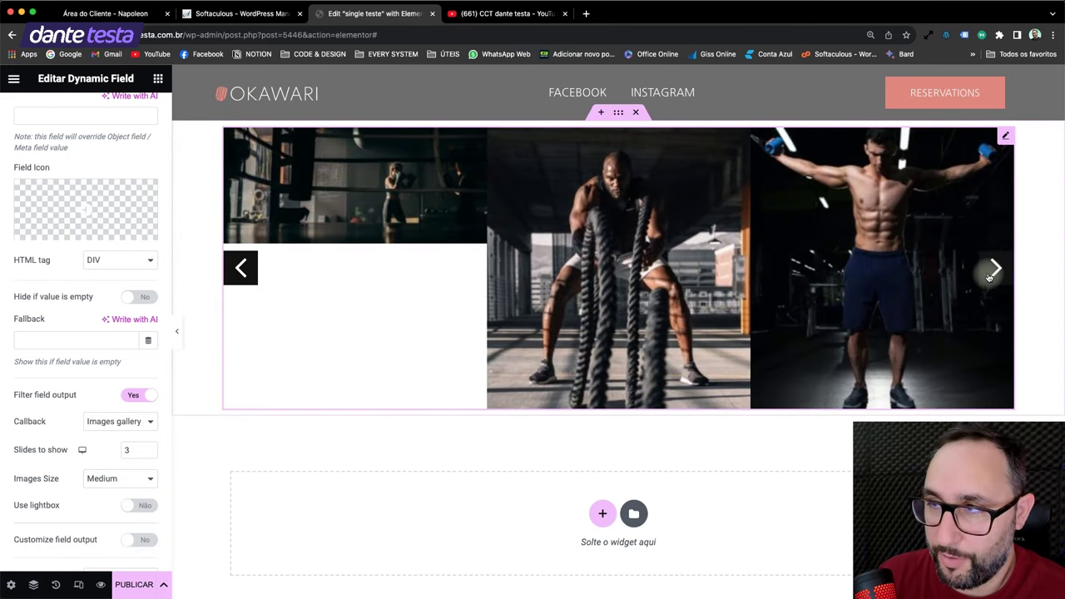
click(989, 277)
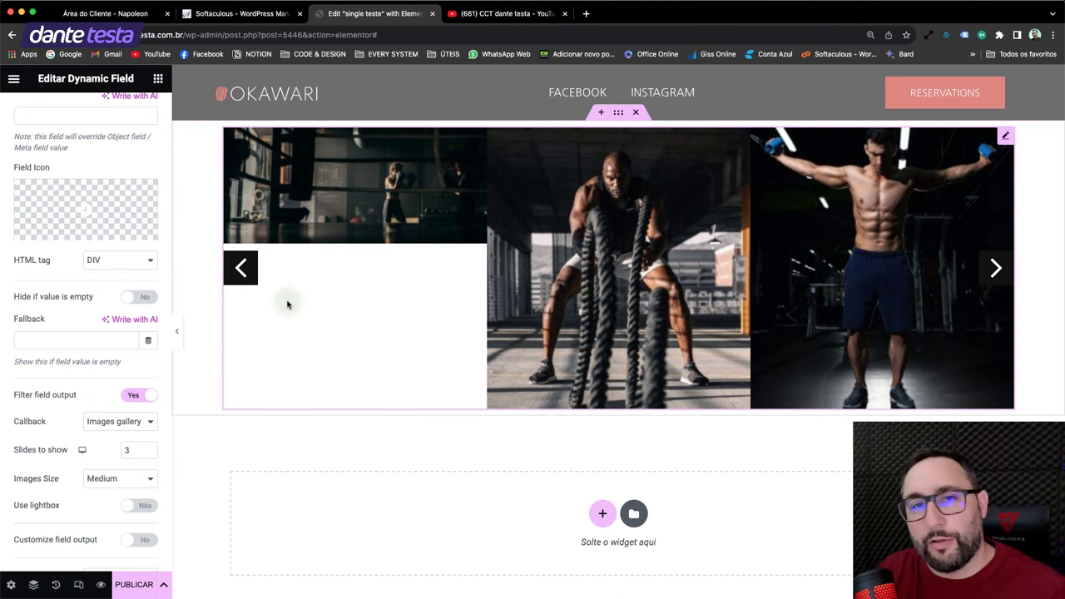
Try the Images gallery grid callback with 4 columns and return the grid to 3 columns.
click(117, 420)
click(122, 411)
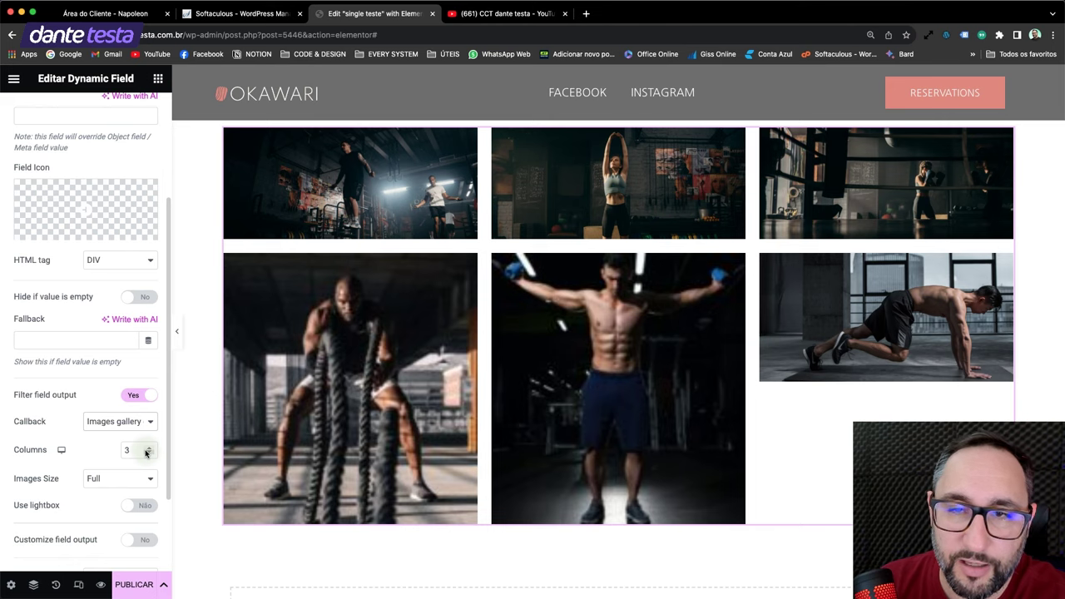
click(149, 446)
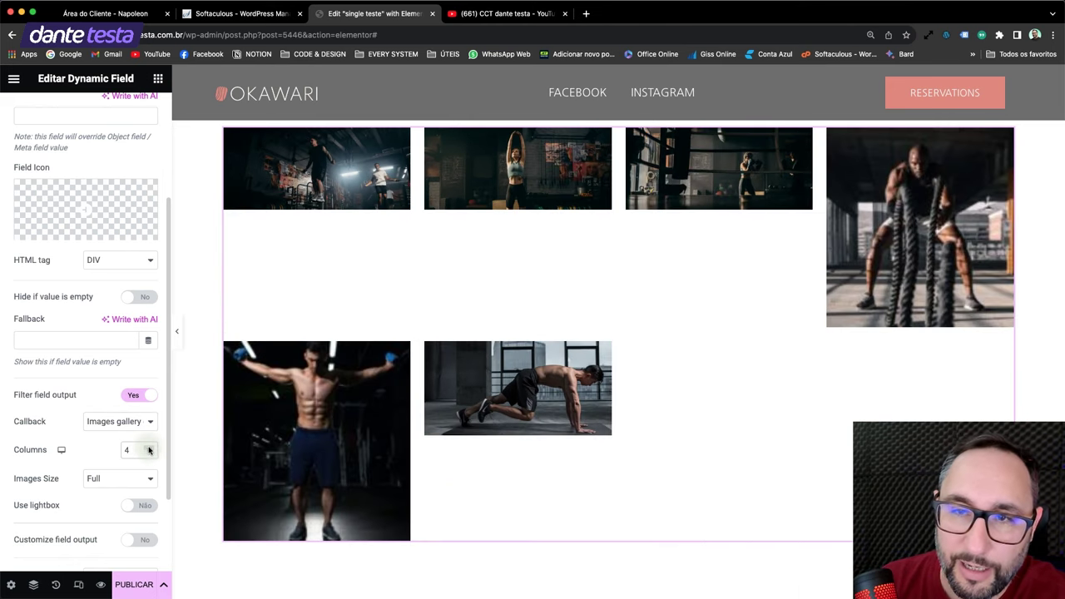
click(150, 454)
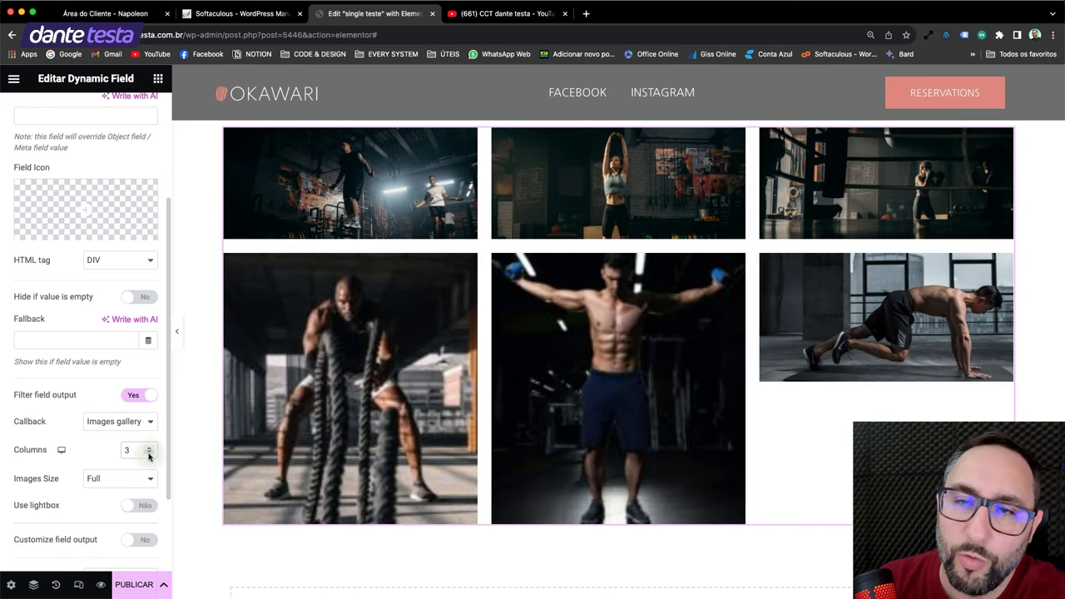
Switch the Dynamic Field's output callback back to Images gallery slider.
click(143, 421)
click(141, 434)
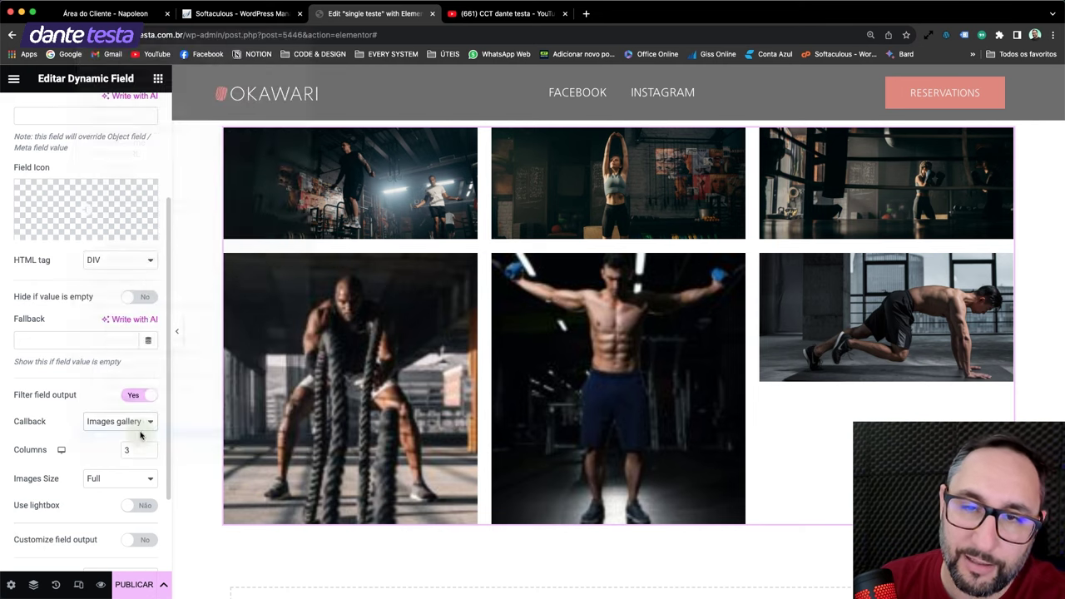